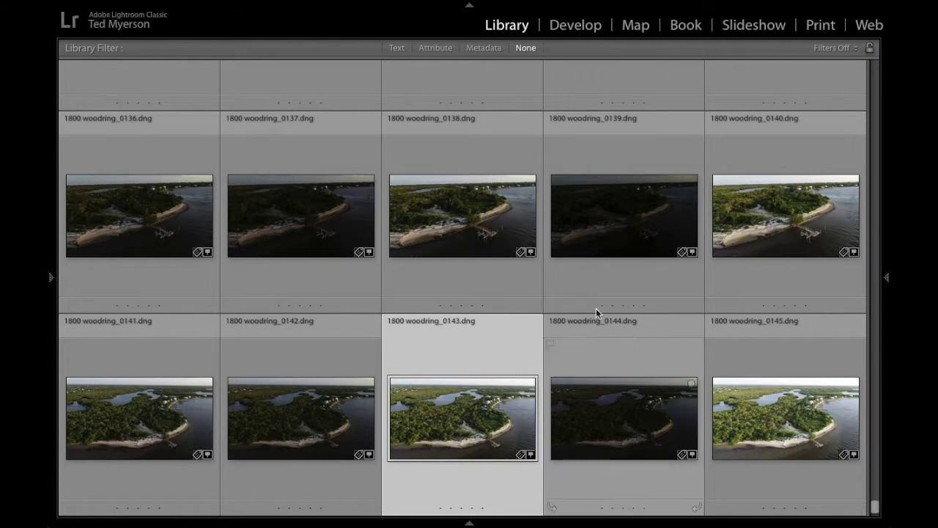
# Show the side panels and view woodring photo 0143 on its own in Loupe view.
pyautogui.click(583, 28)
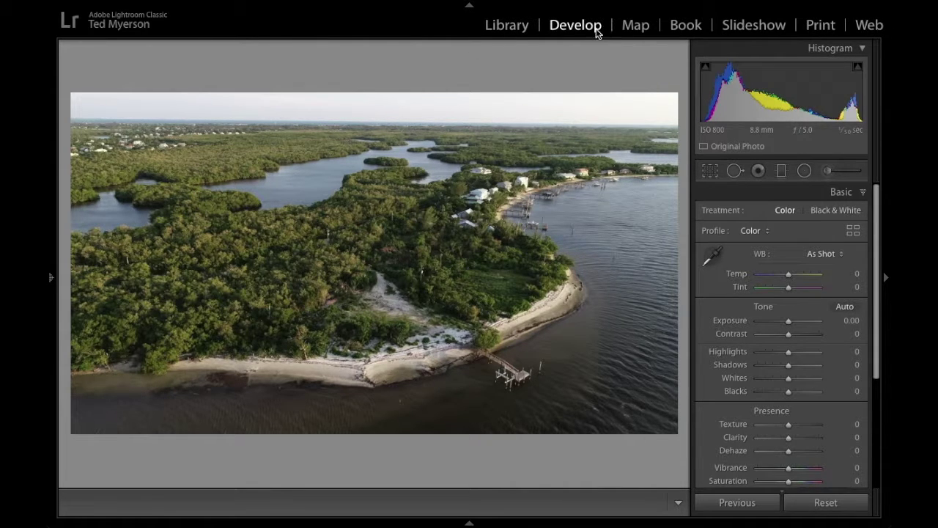
pyautogui.click(506, 26)
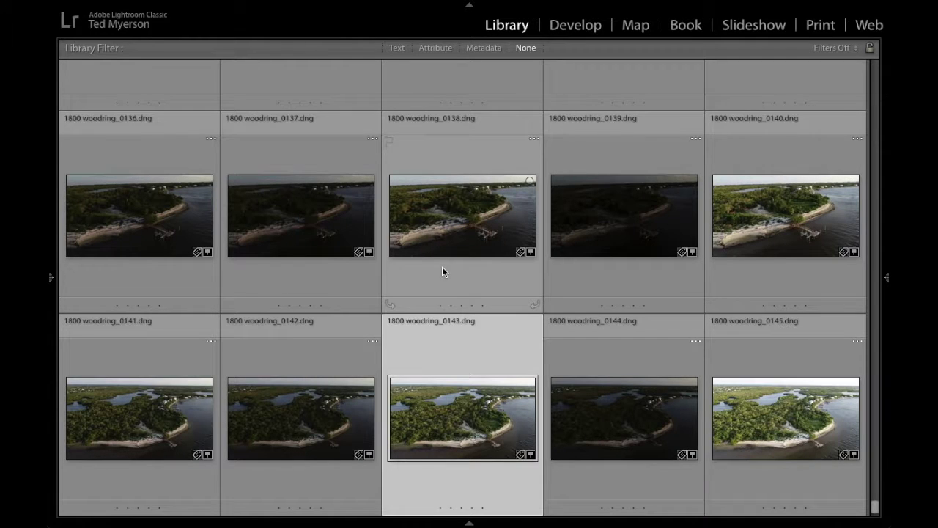
pyautogui.press('Tab')
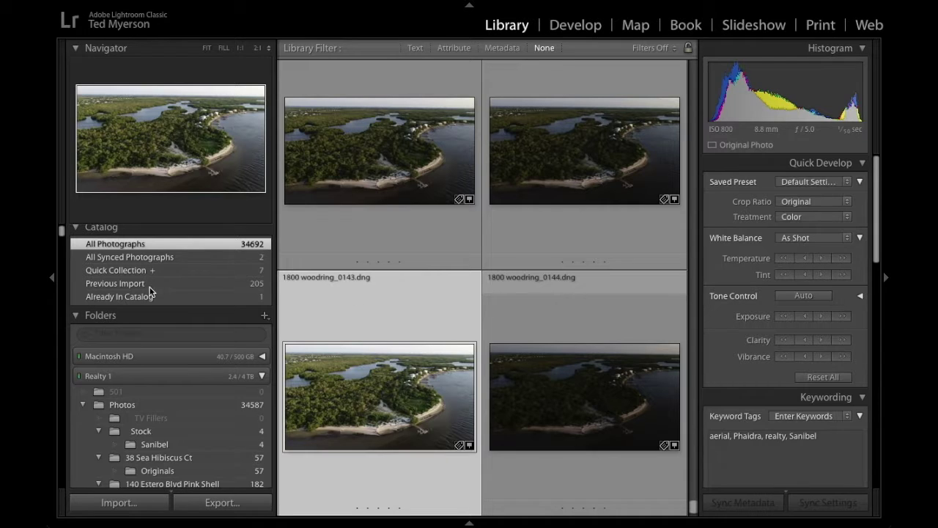
pyautogui.click(155, 145)
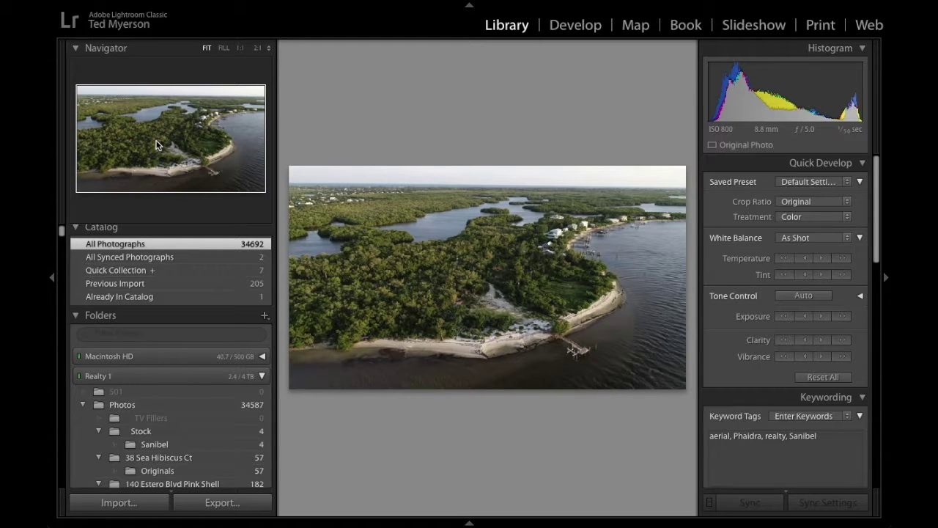
# Zoom photo 0143 to 1:1 to inspect the trees, dock, beach and water, then return to Fit.
pyautogui.click(155, 144)
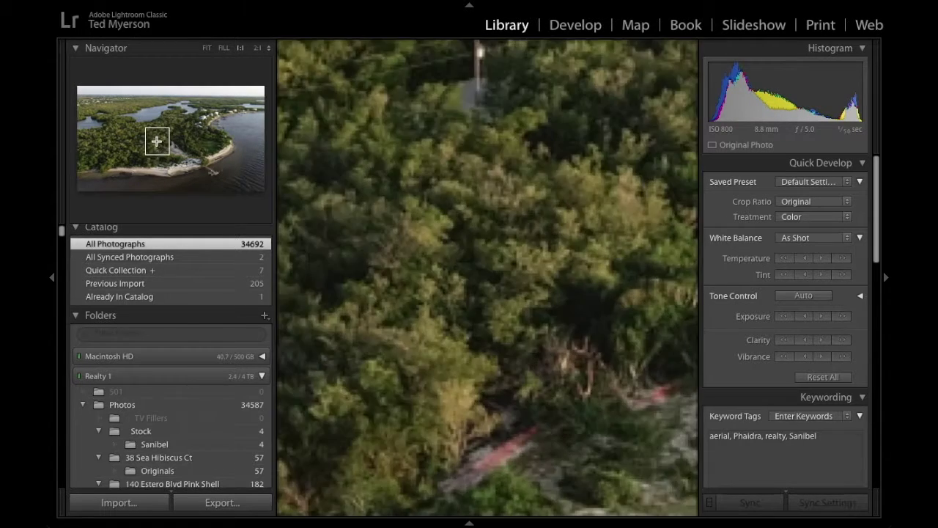
pyautogui.click(102, 140)
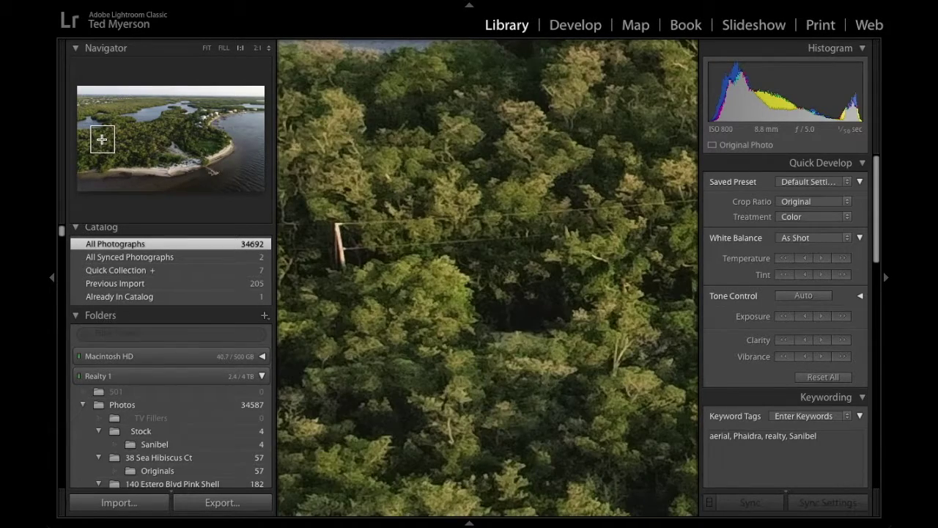
pyautogui.click(200, 170)
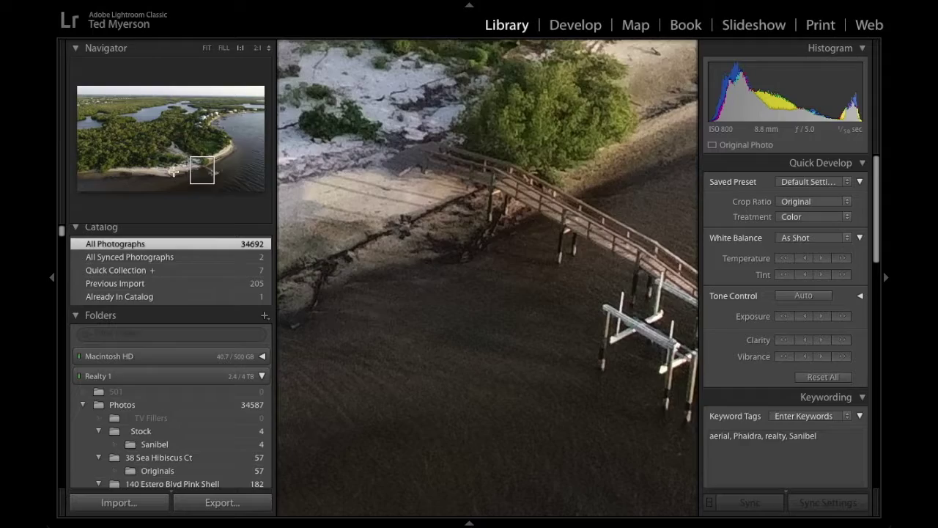
pyautogui.click(175, 172)
pyautogui.click(208, 173)
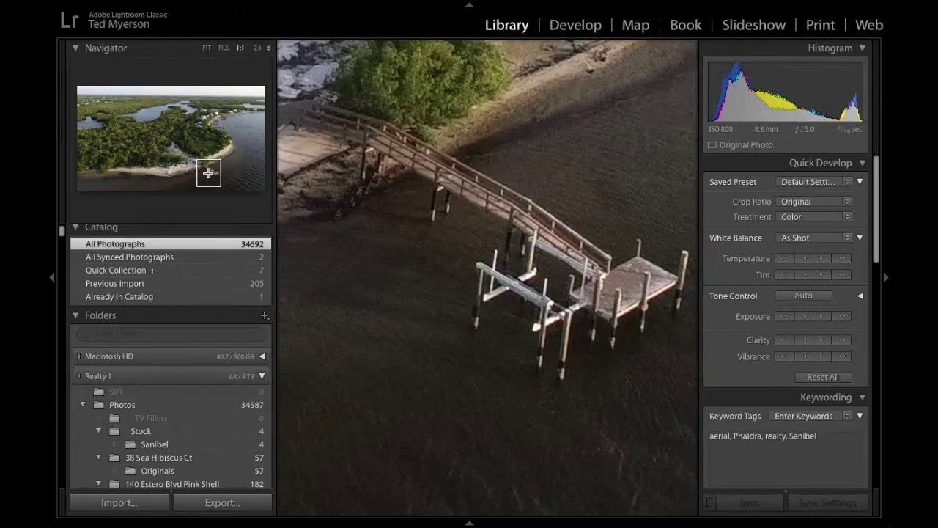
pyautogui.click(165, 115)
pyautogui.click(161, 140)
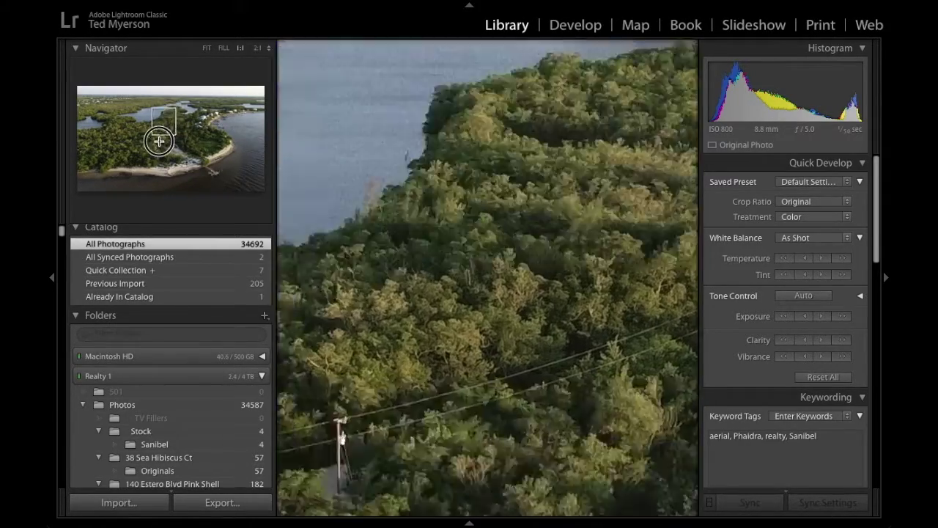
pyautogui.press('z')
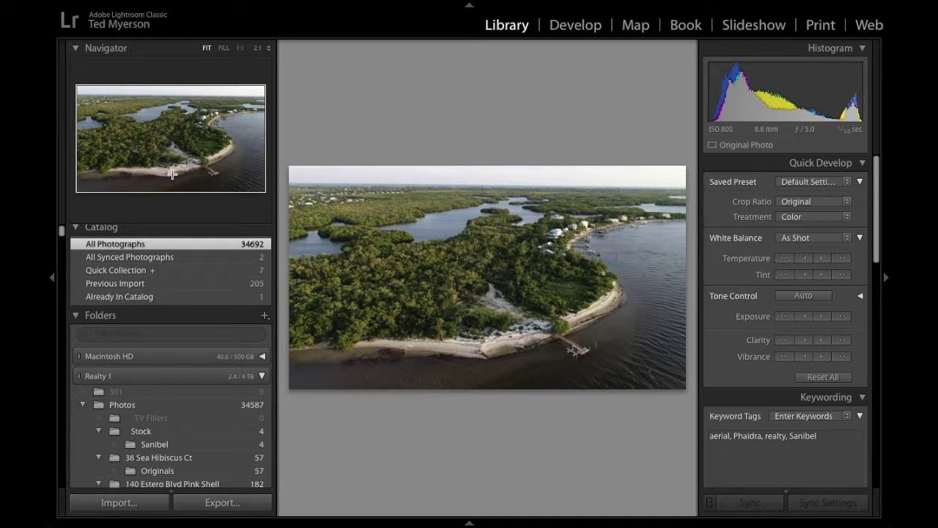
# Switch back to Grid view and toggle the side panels off and on.
pyautogui.press('g')
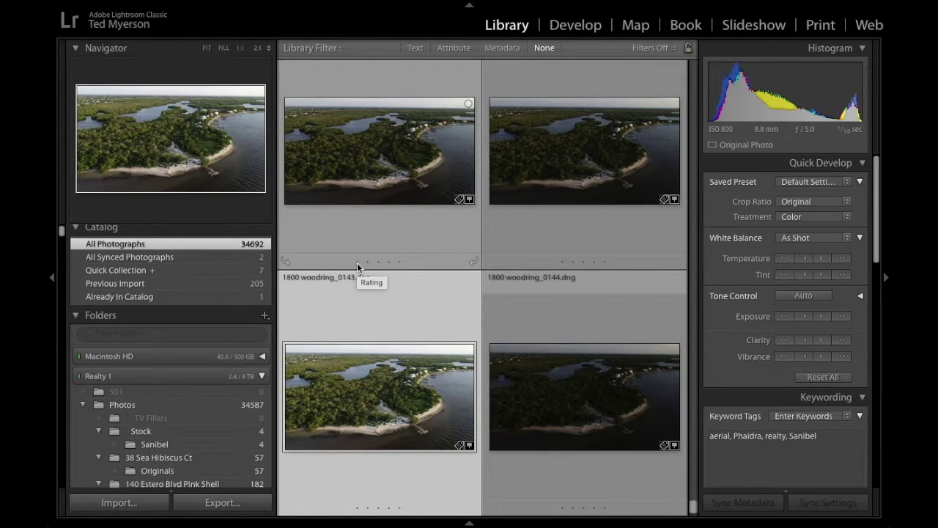
pyautogui.press('Tab')
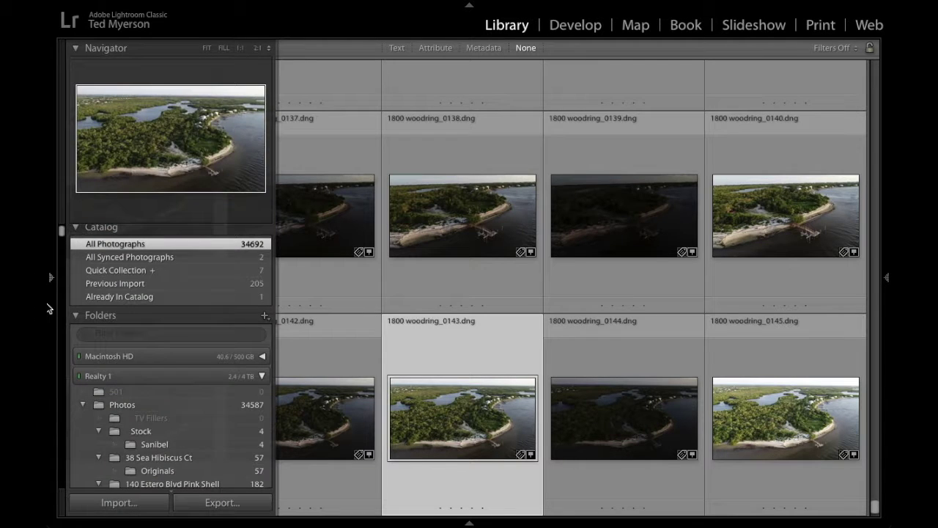
pyautogui.press('Tab')
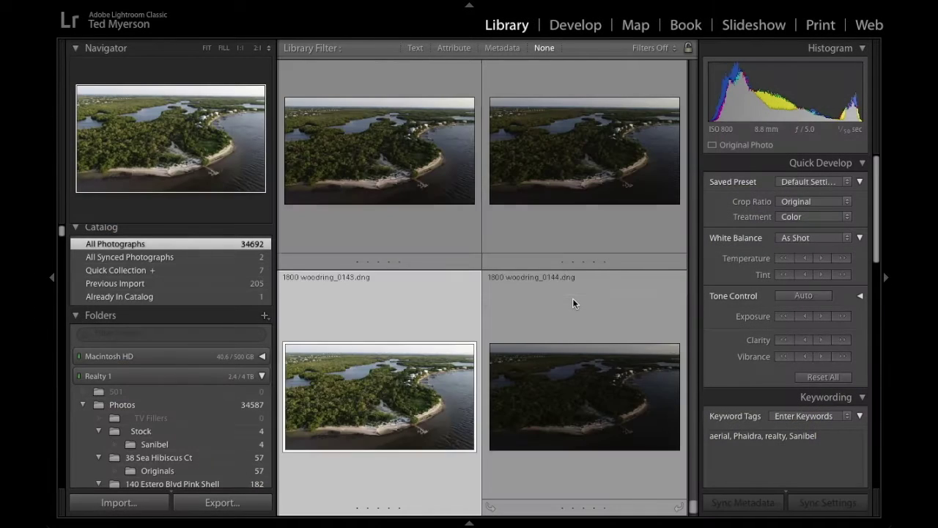
pyautogui.press('Tab')
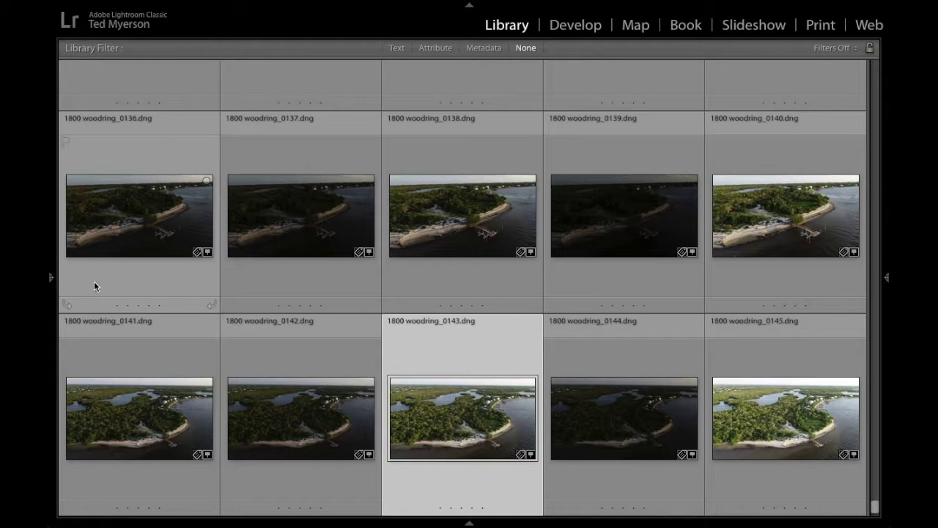
# Try docking and auto-hiding the left panel, then restore both side panels.
pyautogui.moveTo(48, 283)
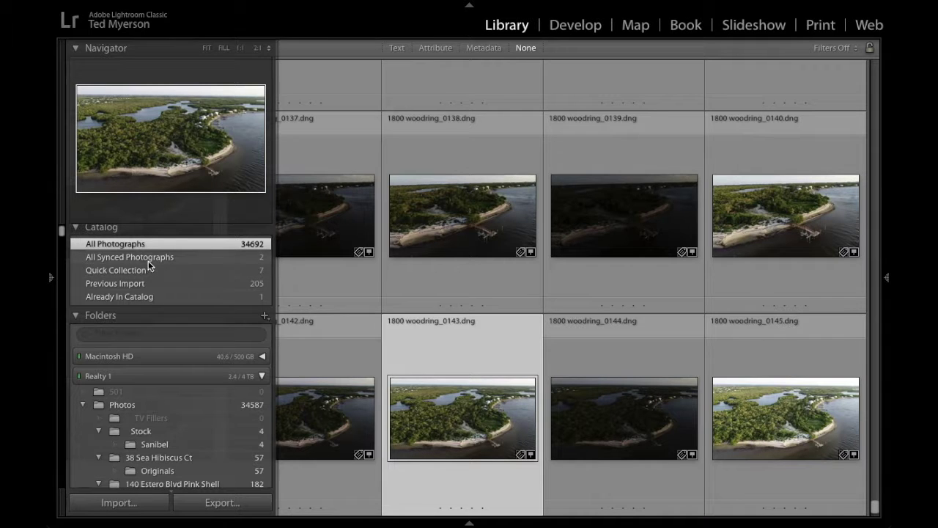
pyautogui.click(51, 283)
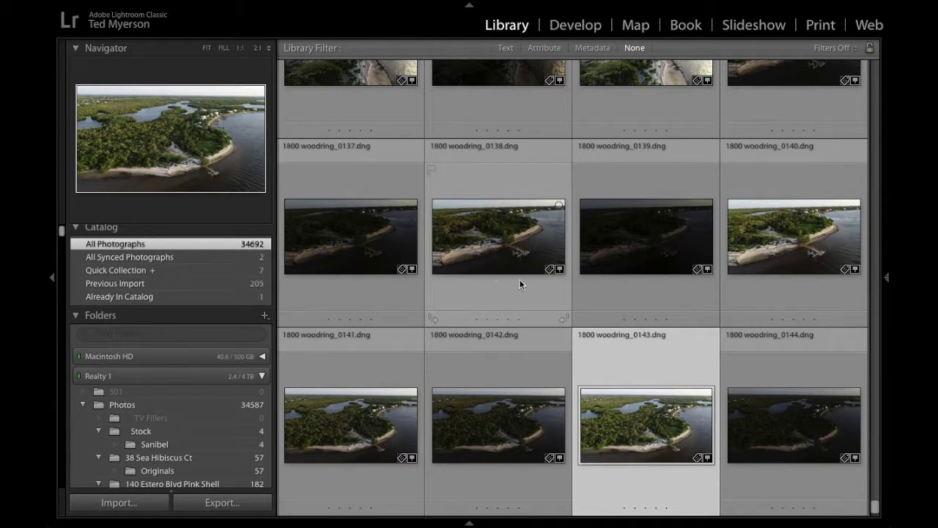
pyautogui.click(51, 281)
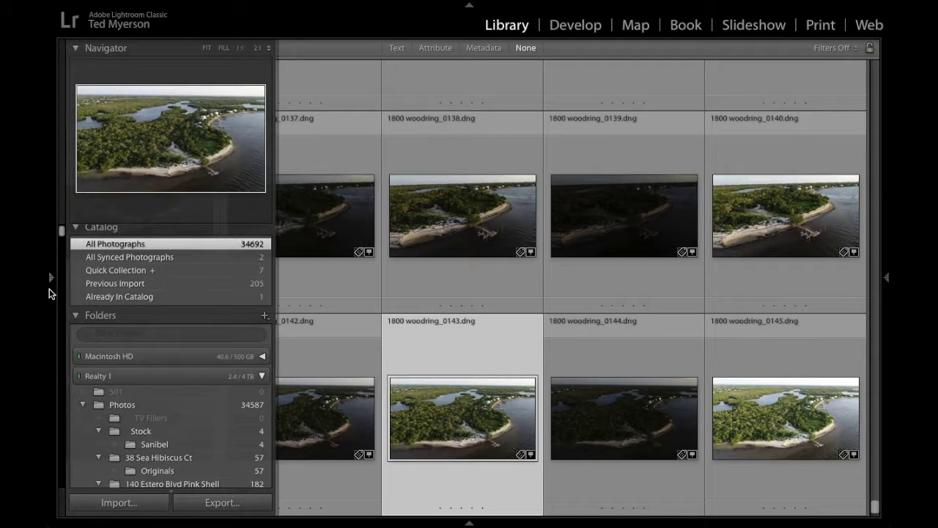
pyautogui.moveTo(50, 281)
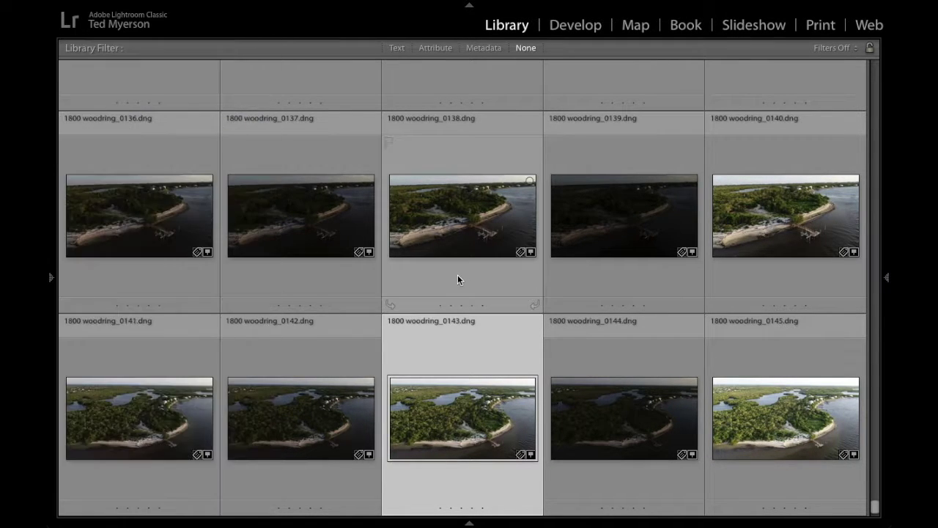
pyautogui.press('Tab')
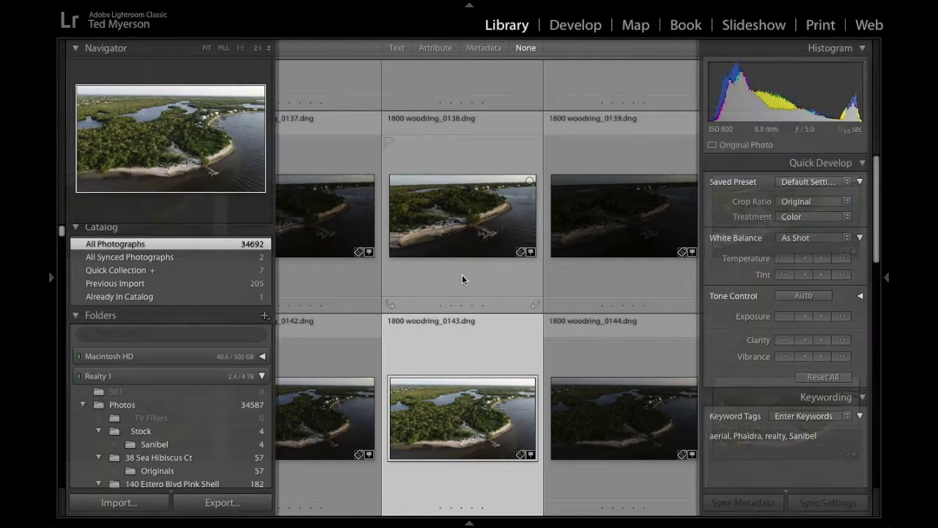
pyautogui.press('=')
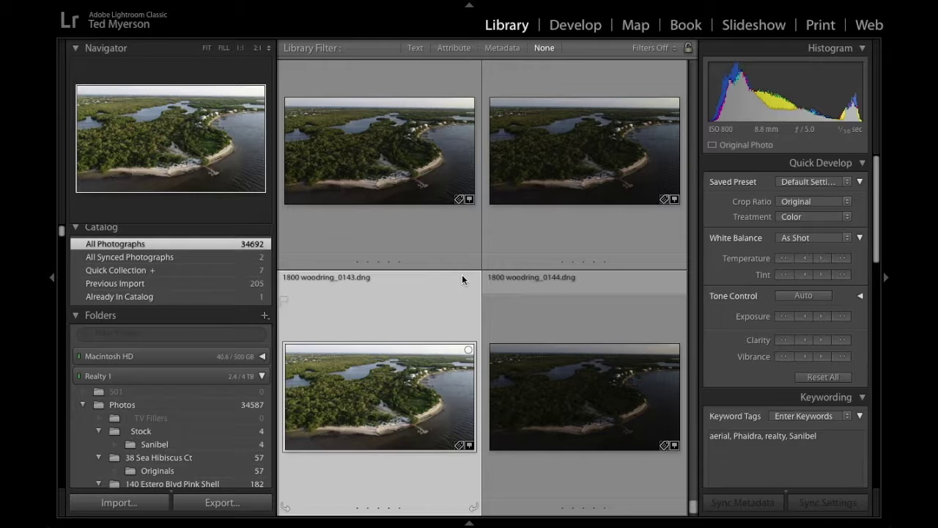
pyautogui.press('Tab')
pyautogui.press('Tab')
pyautogui.click(130, 284)
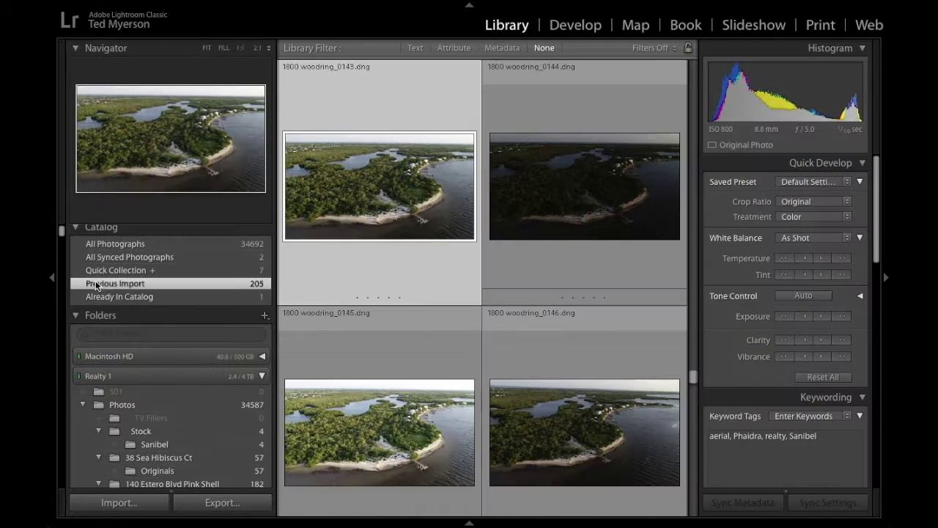
pyautogui.click(107, 244)
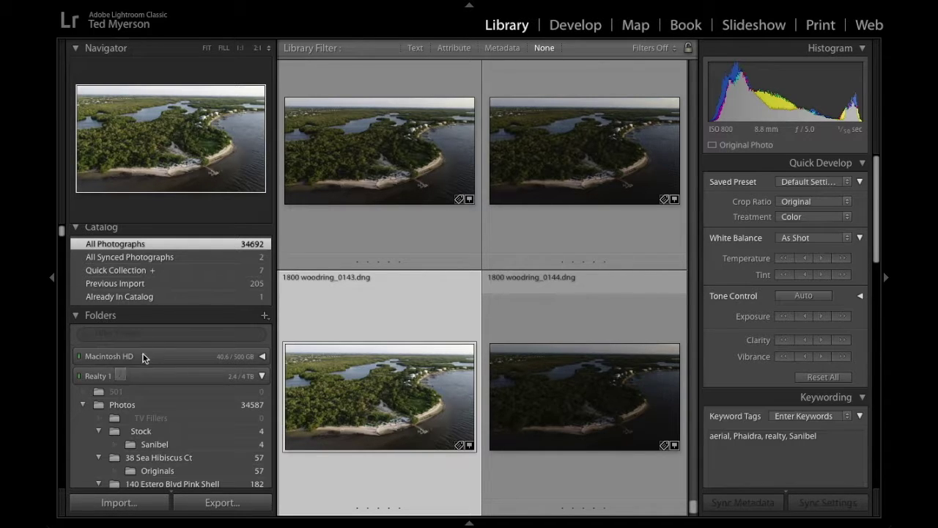
pyautogui.scroll(1, 144, 359)
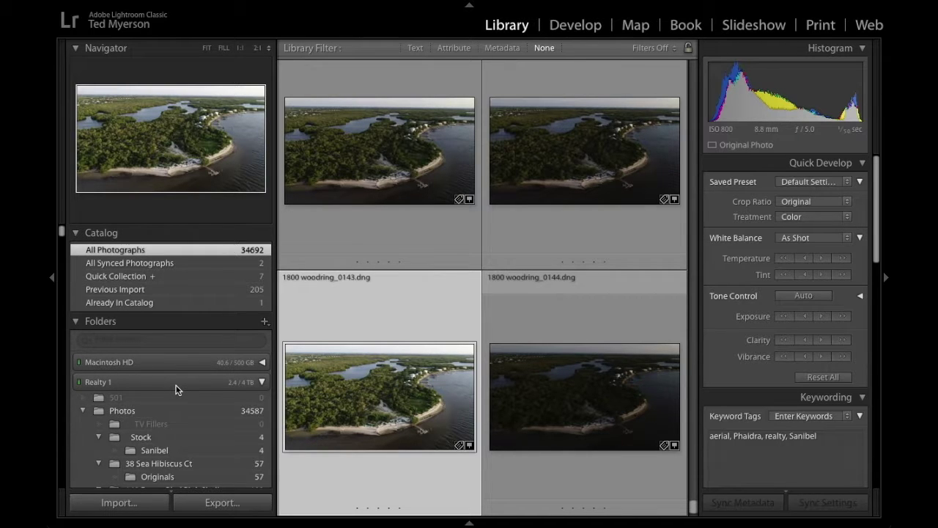
pyautogui.scroll(-5, 153, 380)
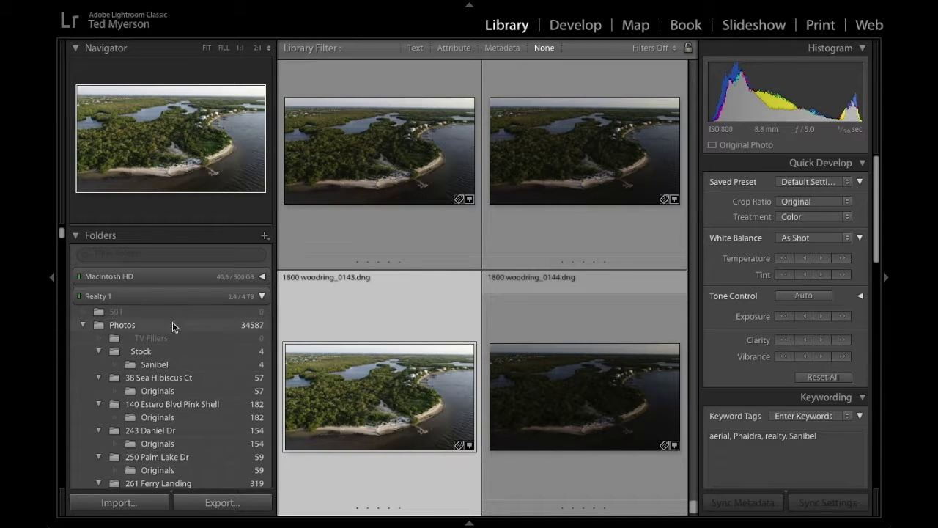
pyautogui.scroll(-1, 146, 293)
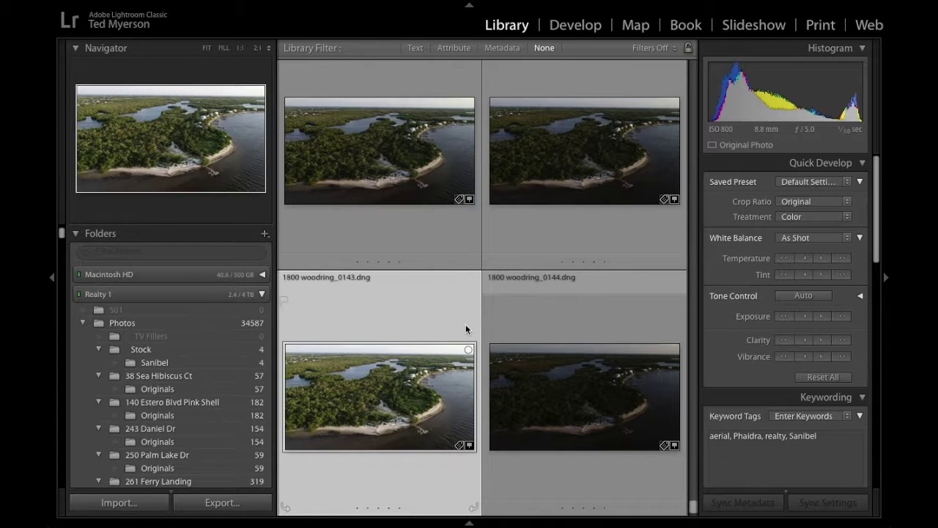
pyautogui.scroll(-1, 463, 322)
pyautogui.scroll(-2, 461, 327)
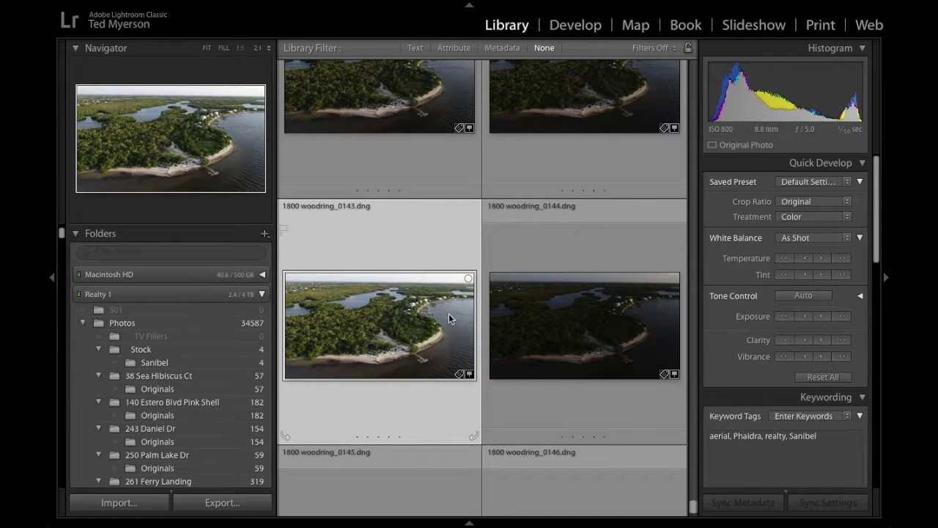
# Select photos 0141 through 0145 in the widened grid and reveal the Quick Develop panel.
pyautogui.press('Tab')
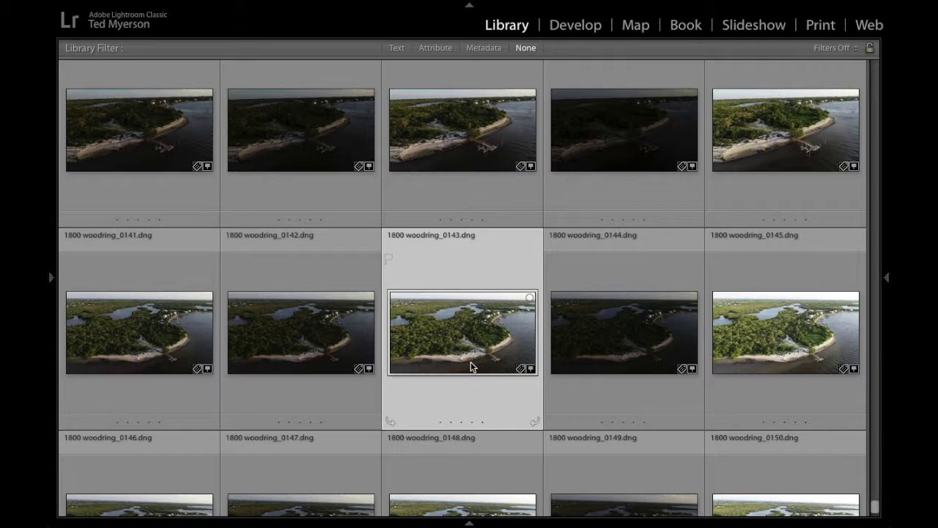
pyautogui.scroll(-1, 726, 389)
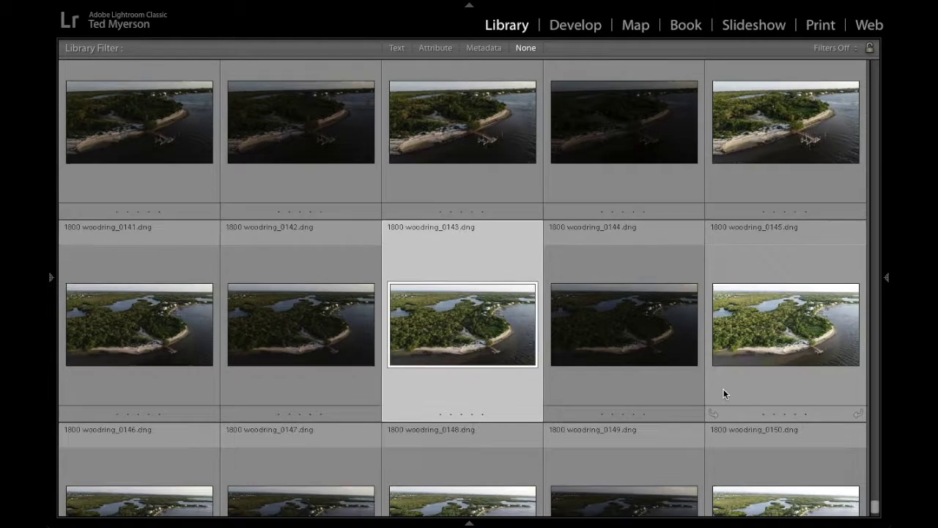
pyautogui.click(99, 408)
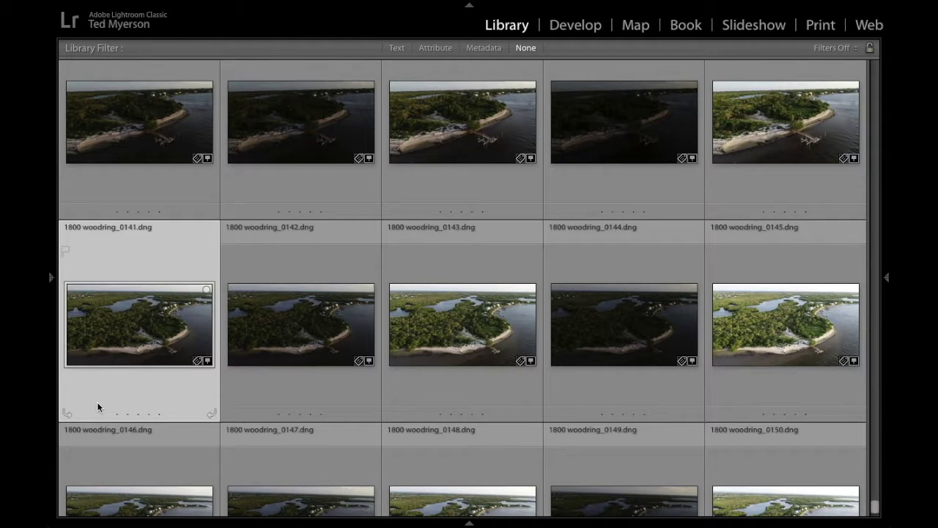
pyautogui.keyDown('shift'); pyautogui.click(777, 381); pyautogui.keyUp('shift')
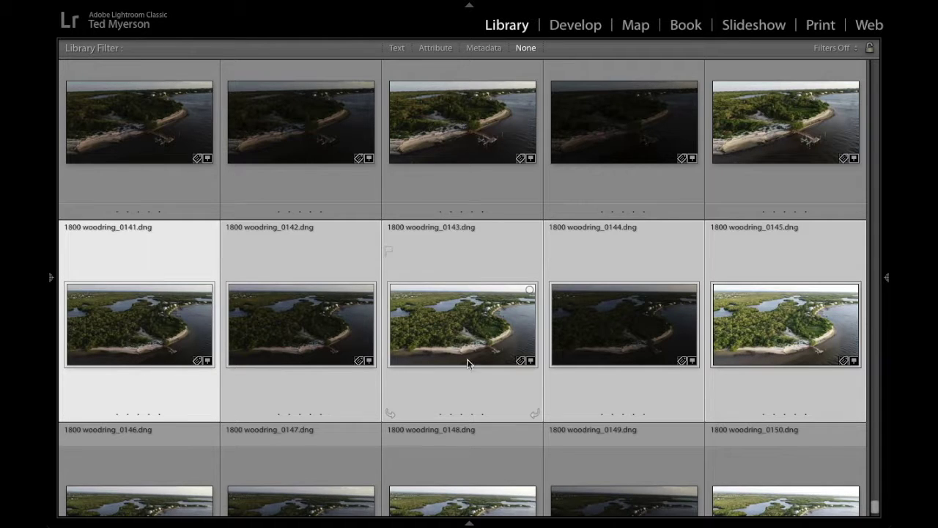
pyautogui.moveTo(887, 277)
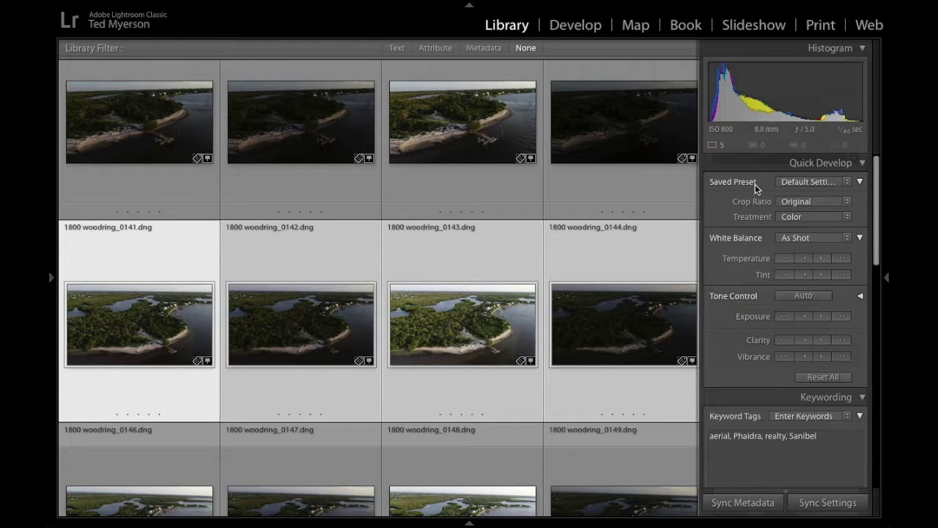
# Look through the Saved Preset and White Balance lists, keeping Default Settings and As Shot.
pyautogui.click(838, 182)
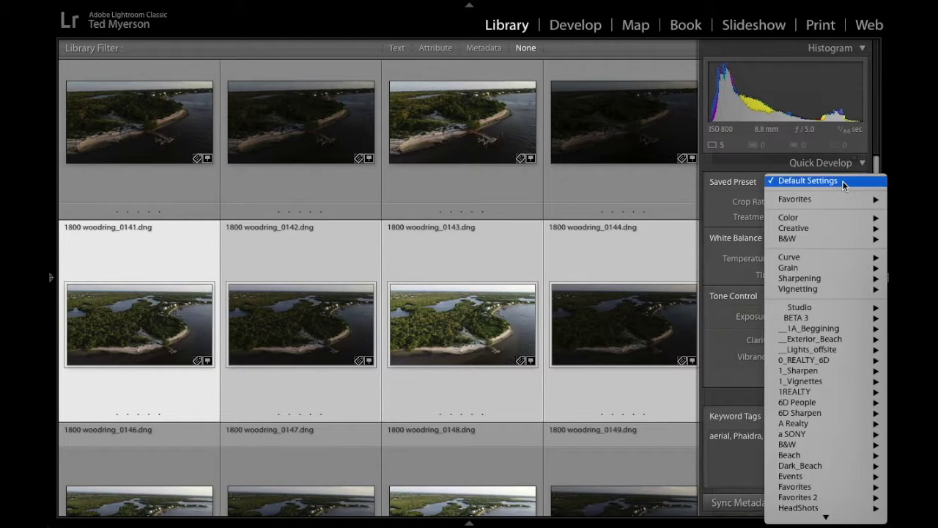
pyautogui.moveTo(837, 199)
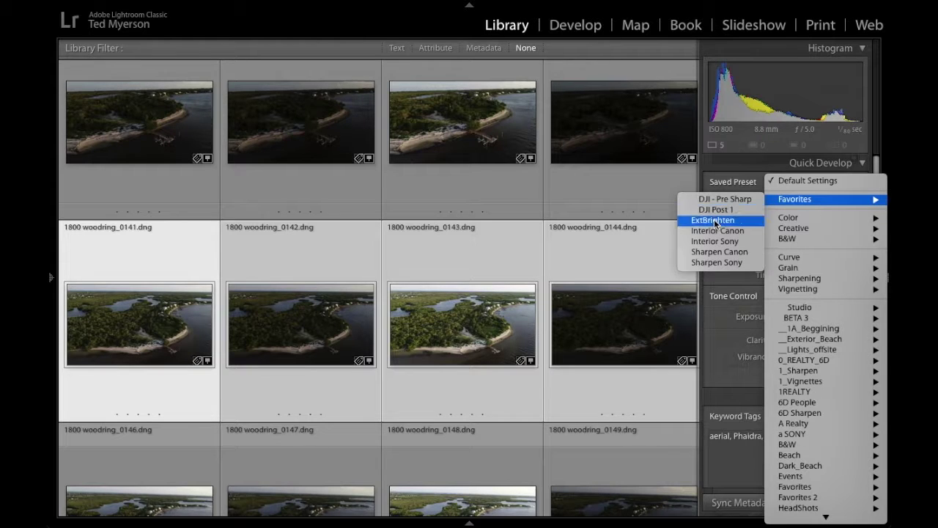
pyautogui.click(747, 171)
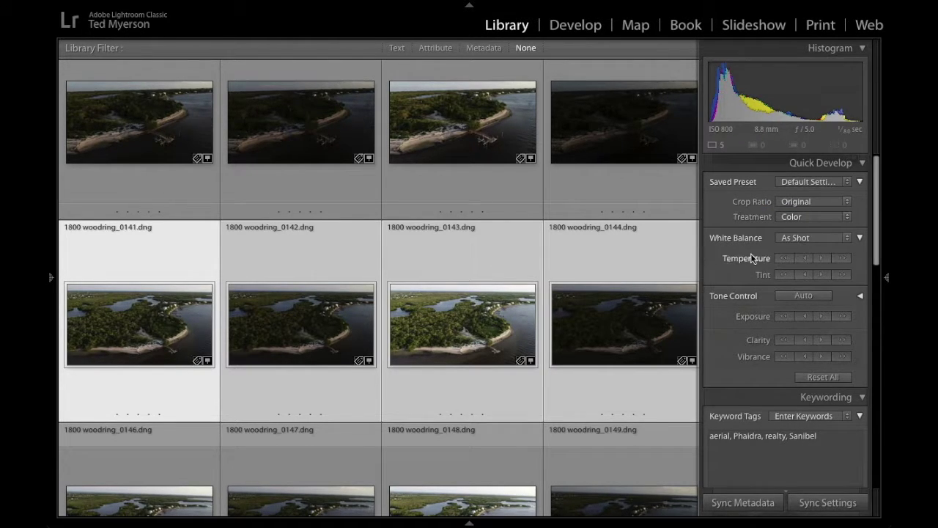
pyautogui.click(843, 237)
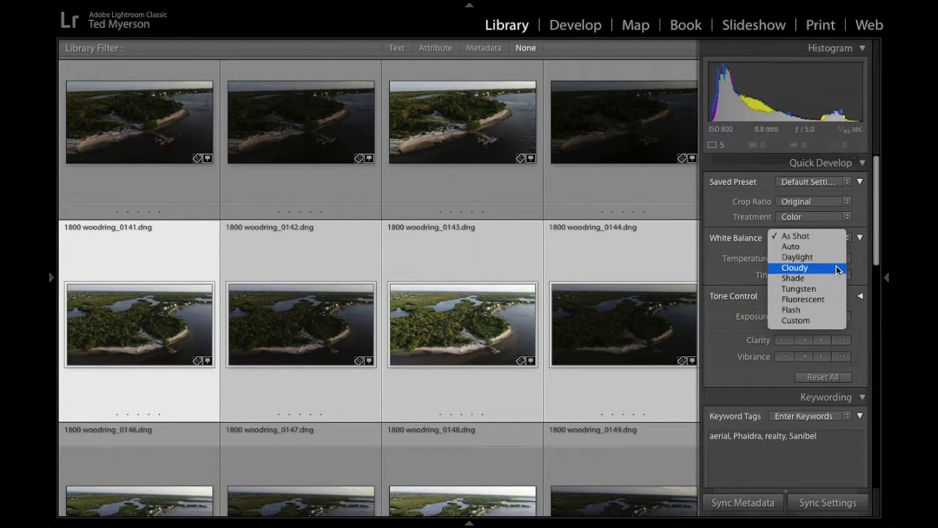
pyautogui.click(722, 250)
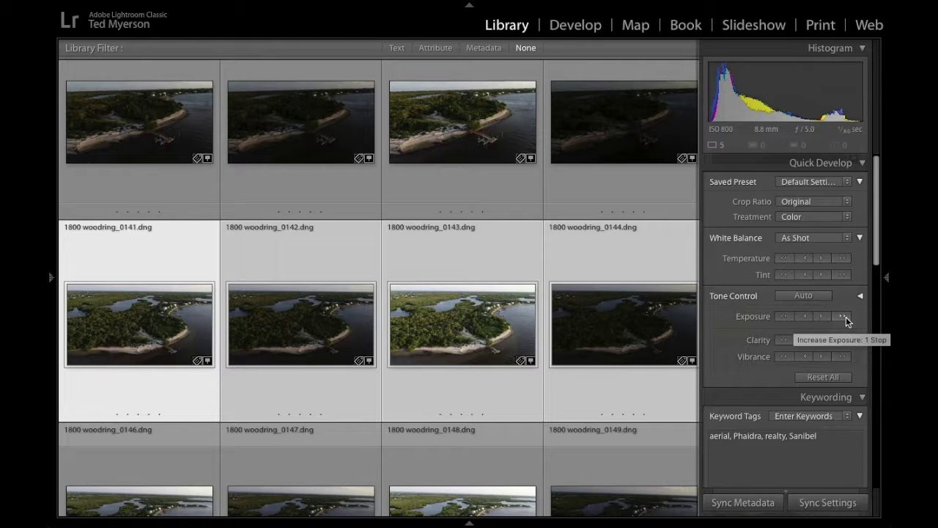
# Raise exposure by a third stop and a full stop, then lower it by the same amounts.
pyautogui.click(822, 320)
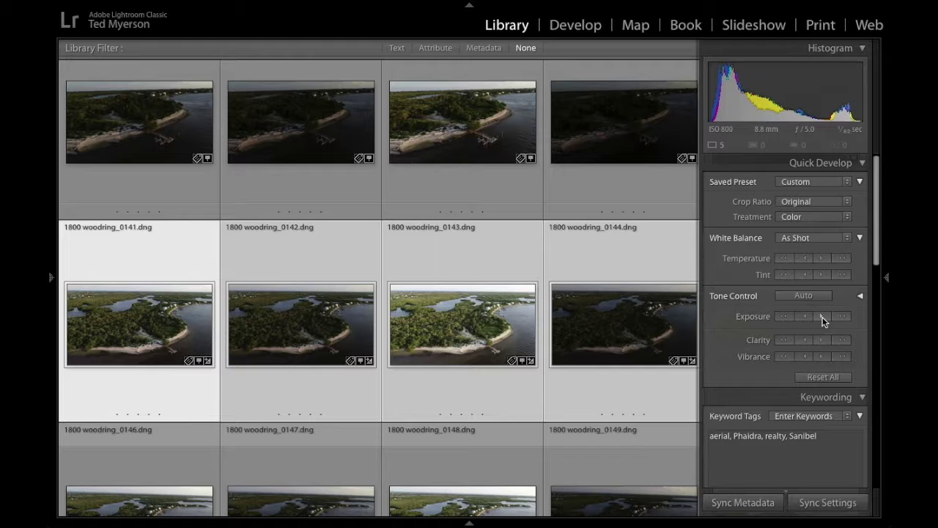
pyautogui.click(844, 316)
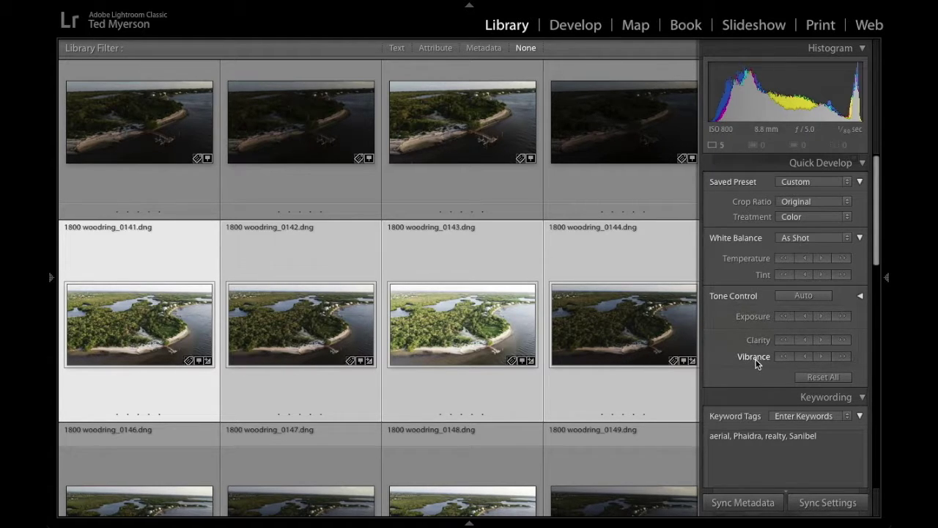
pyautogui.scroll(-5, 786, 365)
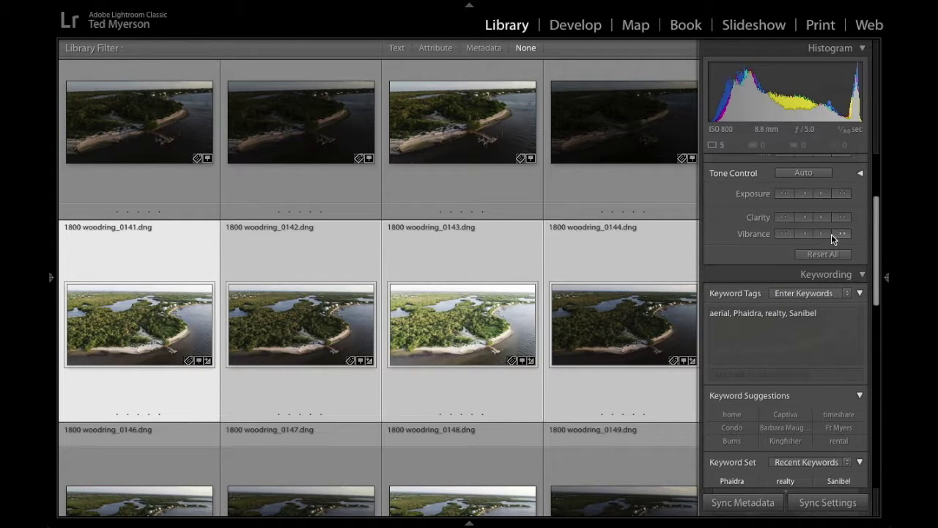
pyautogui.click(782, 195)
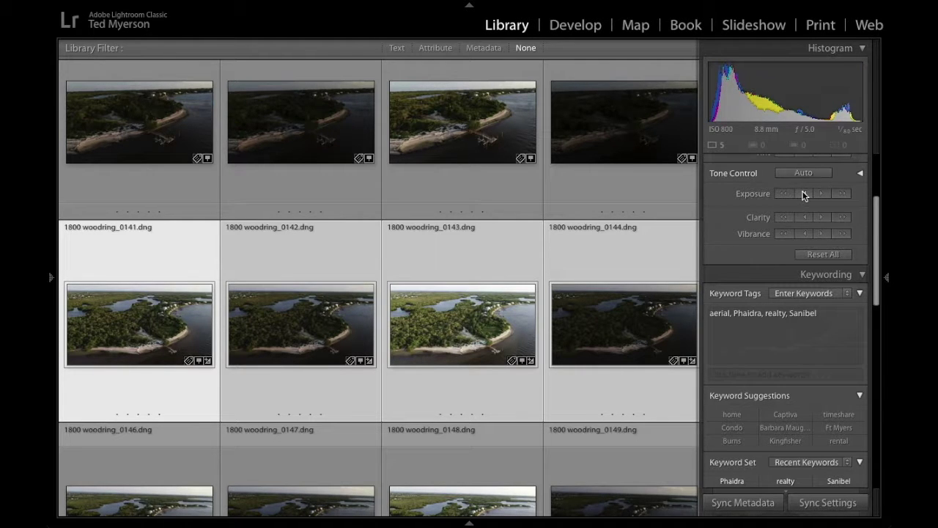
pyautogui.click(801, 195)
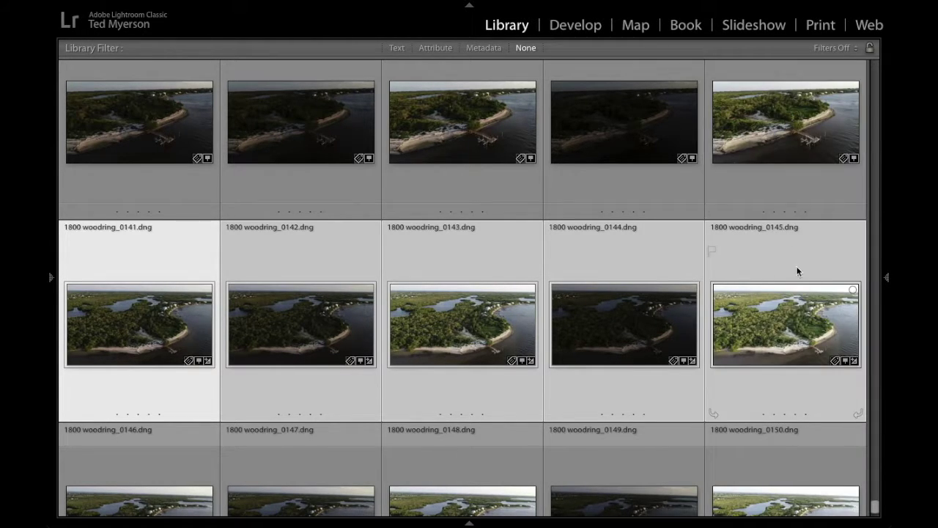
pyautogui.moveTo(888, 275)
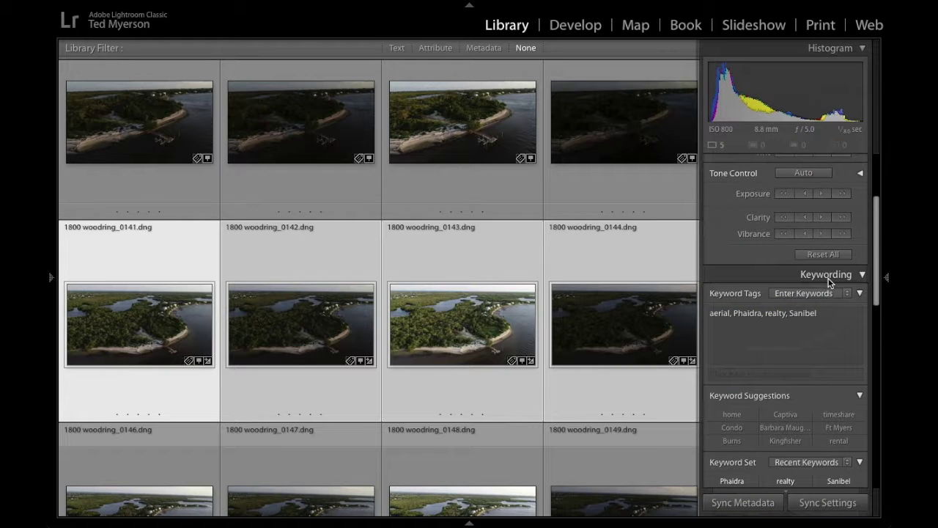
pyautogui.moveTo(832, 315)
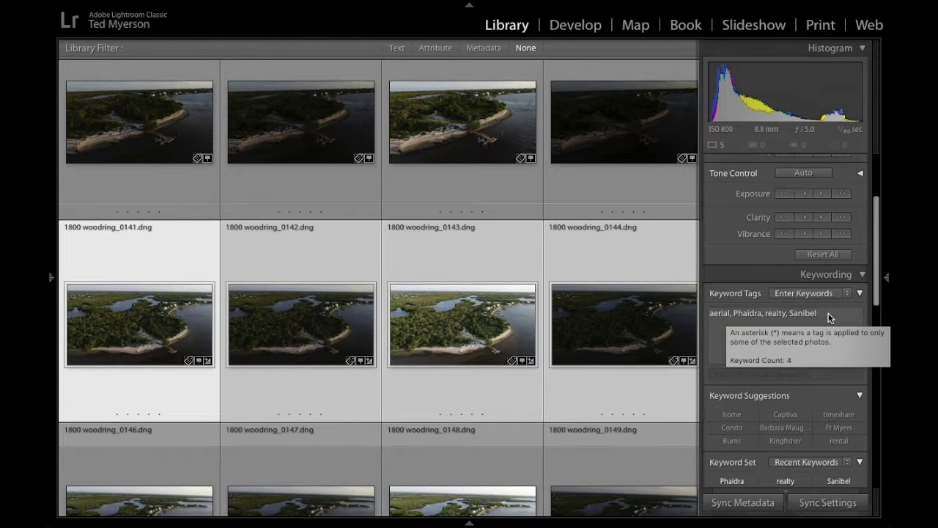
pyautogui.scroll(-8, 798, 319)
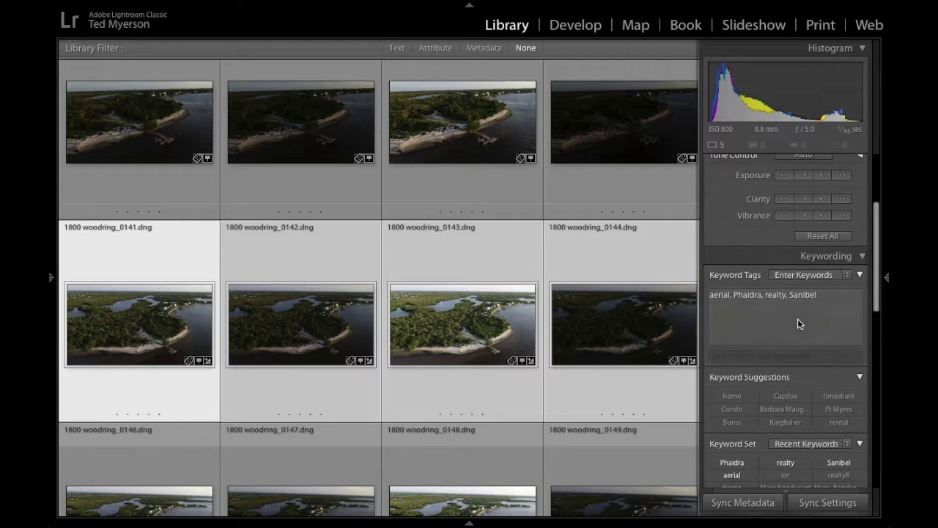
pyautogui.scroll(-2, 799, 323)
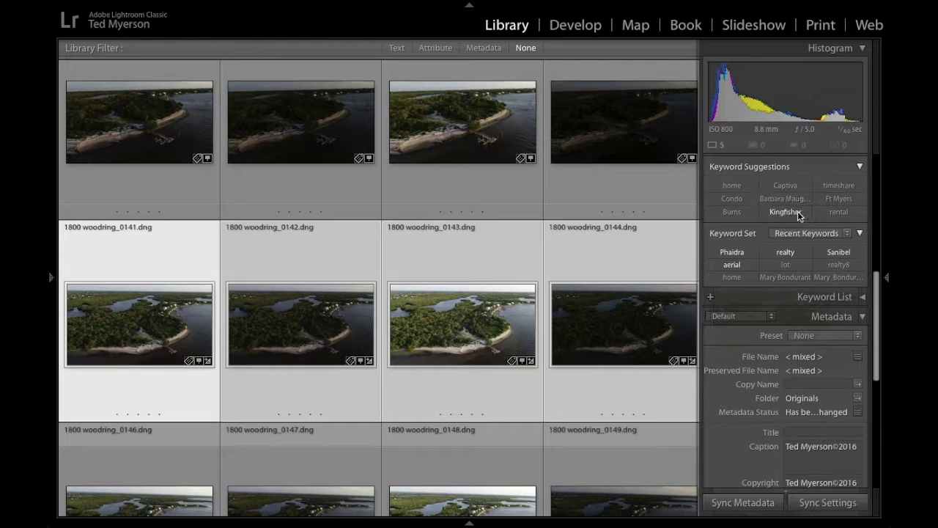
pyautogui.scroll(-3, 809, 265)
pyautogui.scroll(-4, 816, 270)
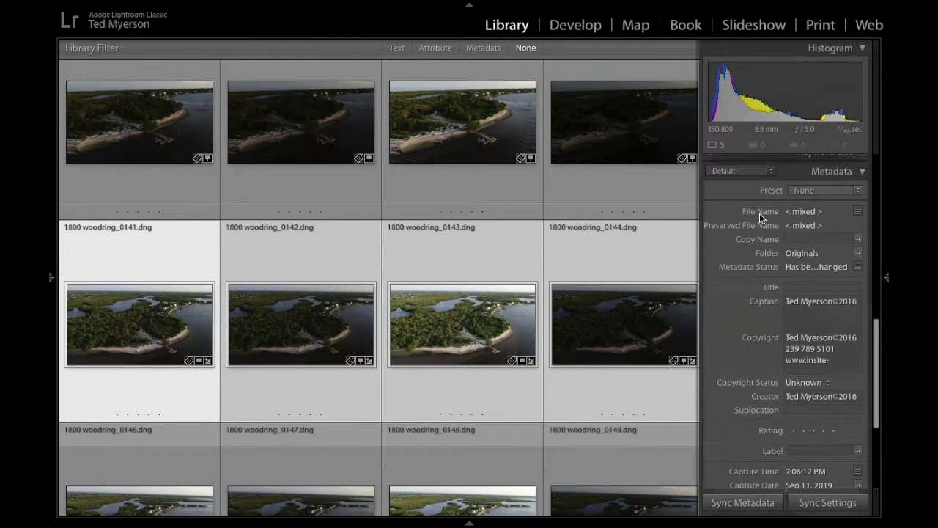
pyautogui.scroll(-2, 778, 230)
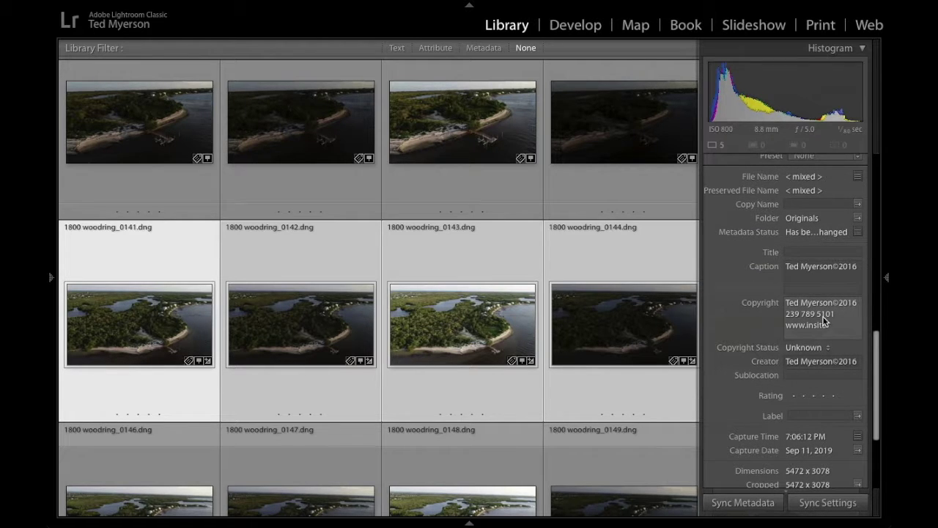
pyautogui.scroll(-6, 830, 326)
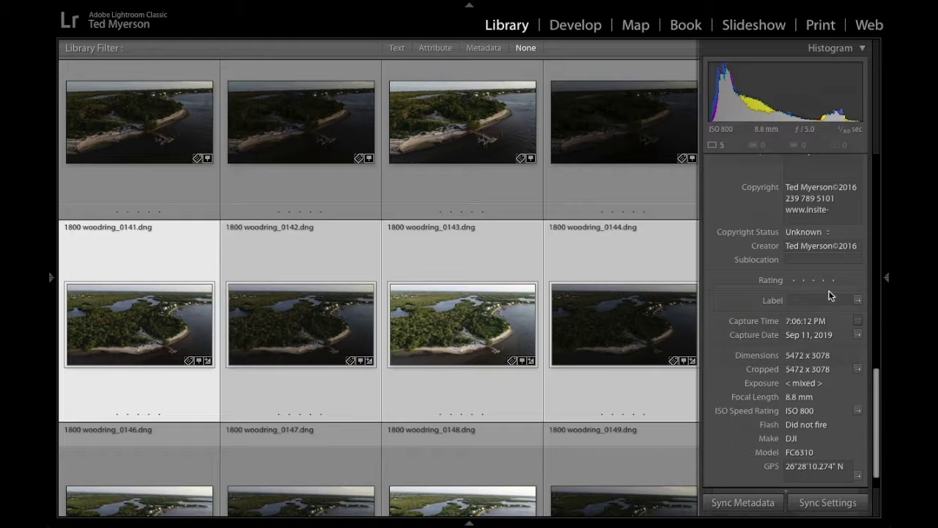
pyautogui.scroll(-2, 770, 295)
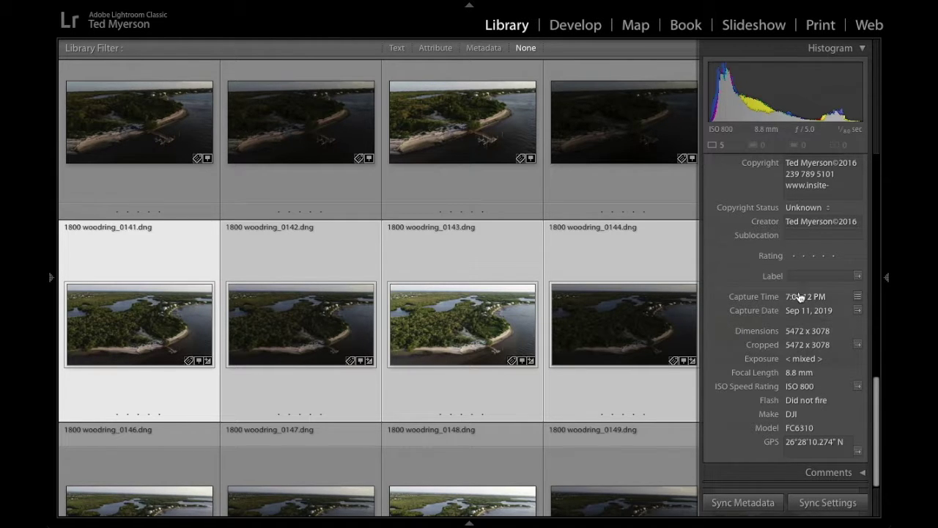
pyautogui.scroll(2, 811, 305)
pyautogui.scroll(10, 811, 306)
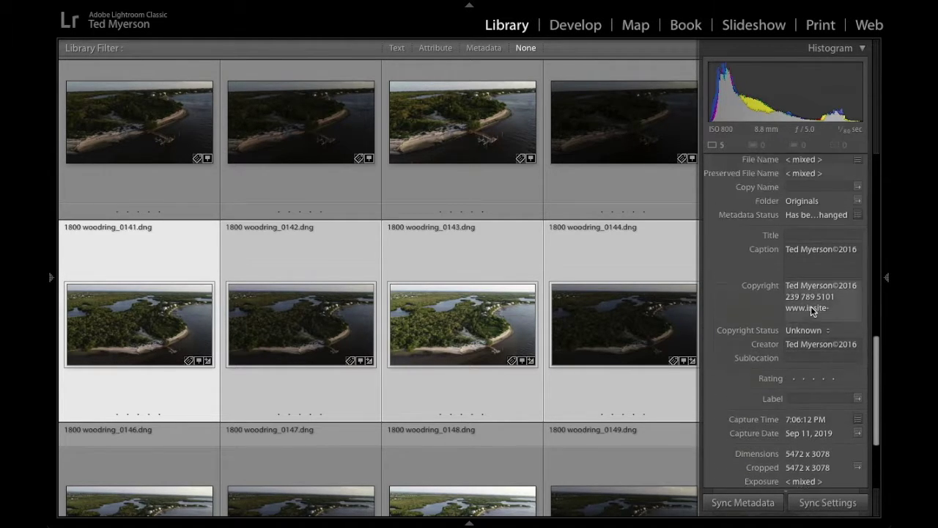
pyautogui.scroll(-3, 811, 305)
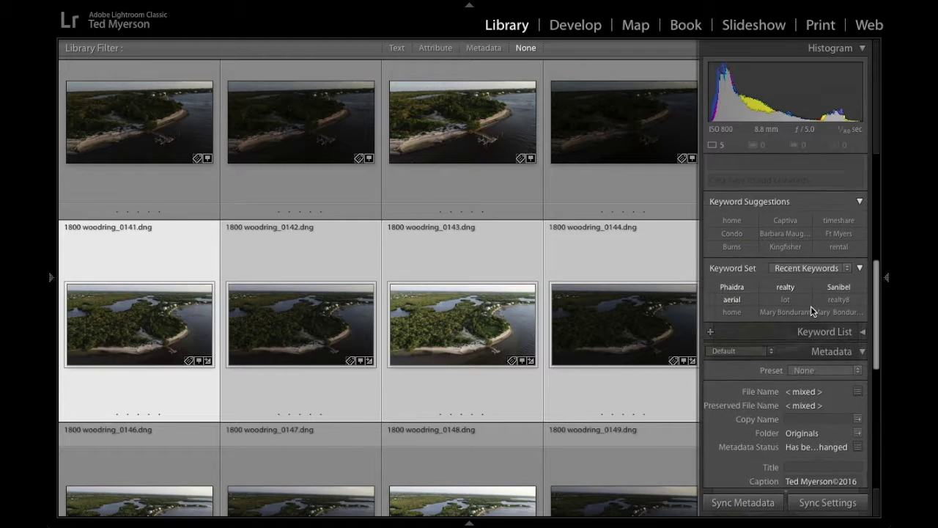
pyautogui.scroll(8, 811, 306)
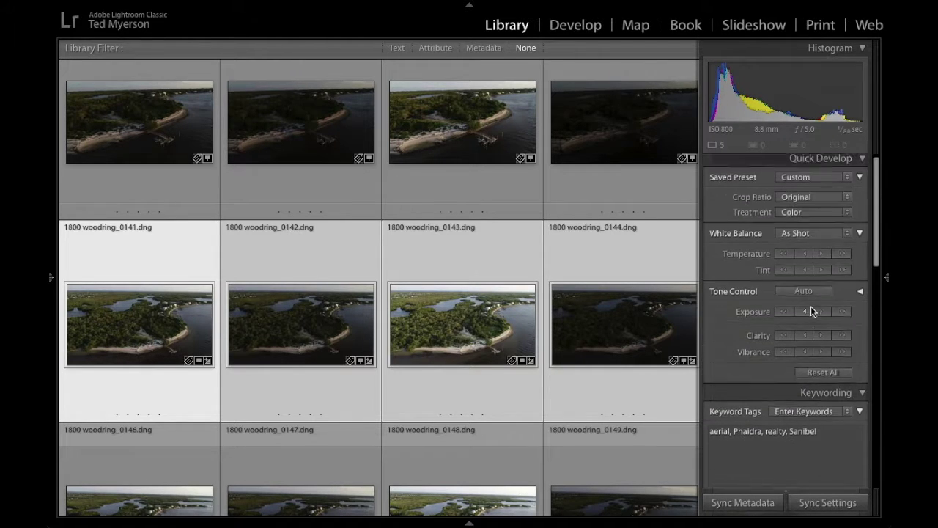
# Hide the panels, reveal the left panel, and open the Import dialog.
pyautogui.press('Tab')
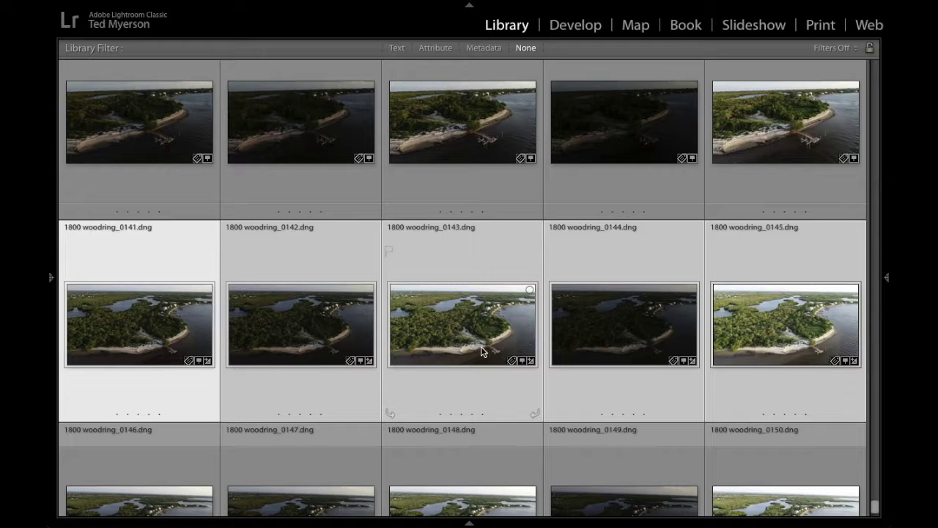
pyautogui.moveTo(51, 290)
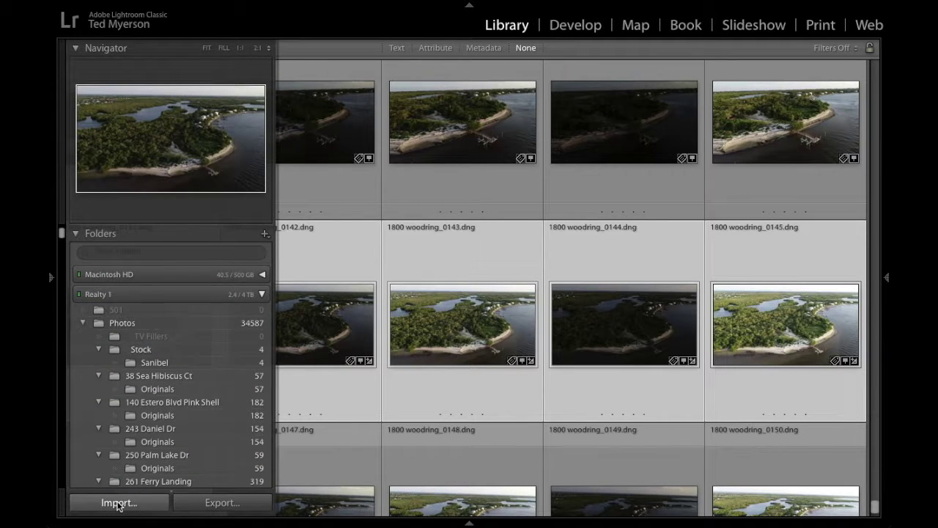
pyautogui.click(118, 503)
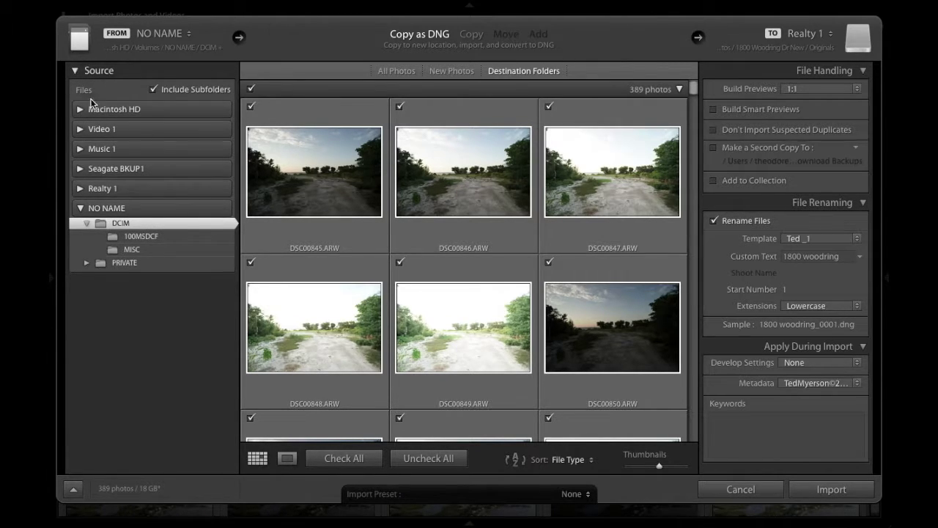
# Choose the memory card's DCIM folder as the import source and browse its photos.
pyautogui.click(97, 224)
pyautogui.scroll(-12, 494, 300)
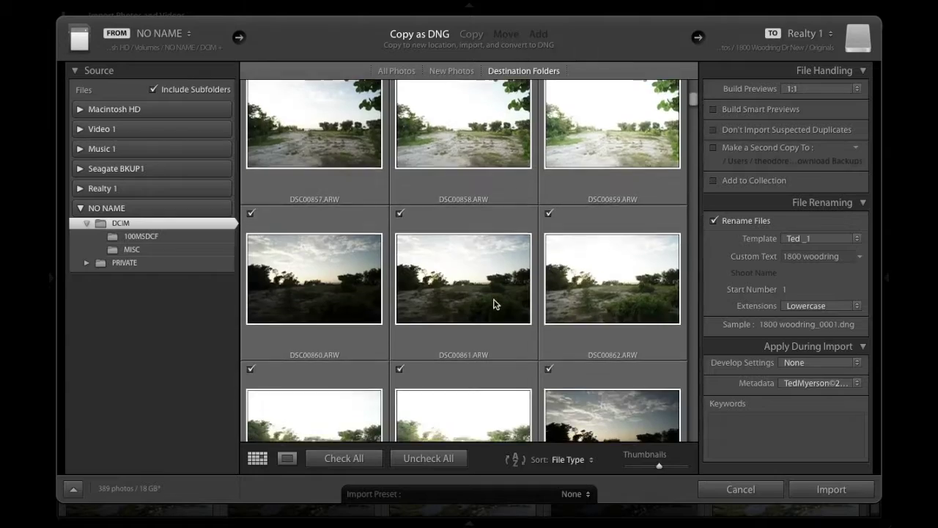
pyautogui.scroll(-10, 494, 300)
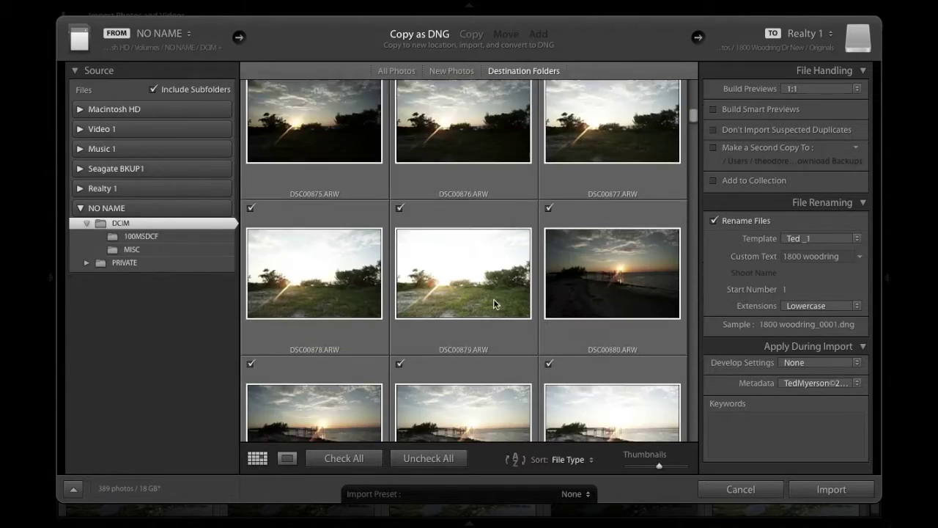
pyautogui.scroll(15, 494, 298)
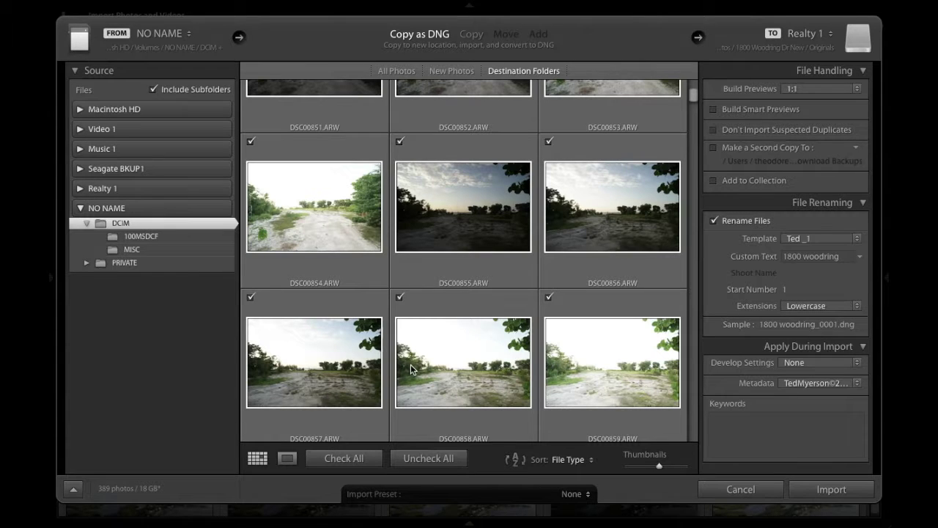
# Uncheck all card photos, then select and check DSC00854, DSC00855 and DSC00856.
pyautogui.click(439, 460)
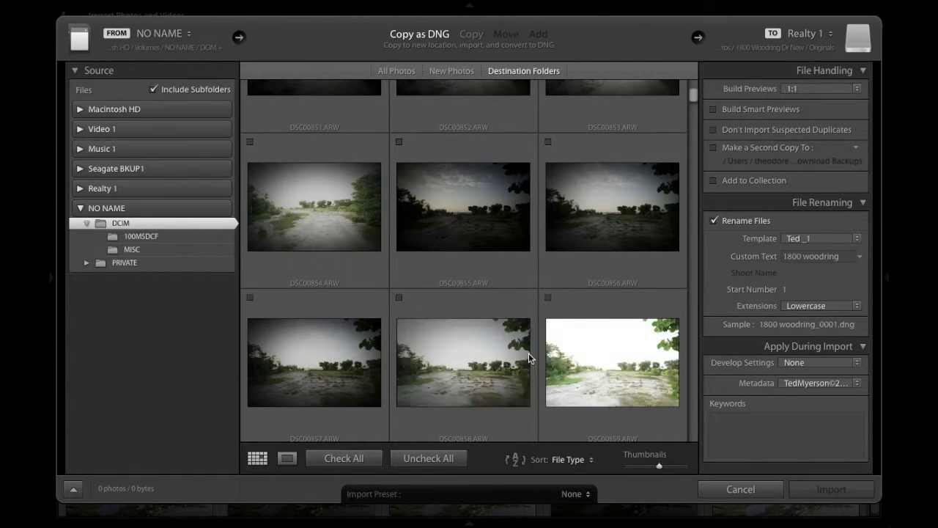
pyautogui.click(291, 187)
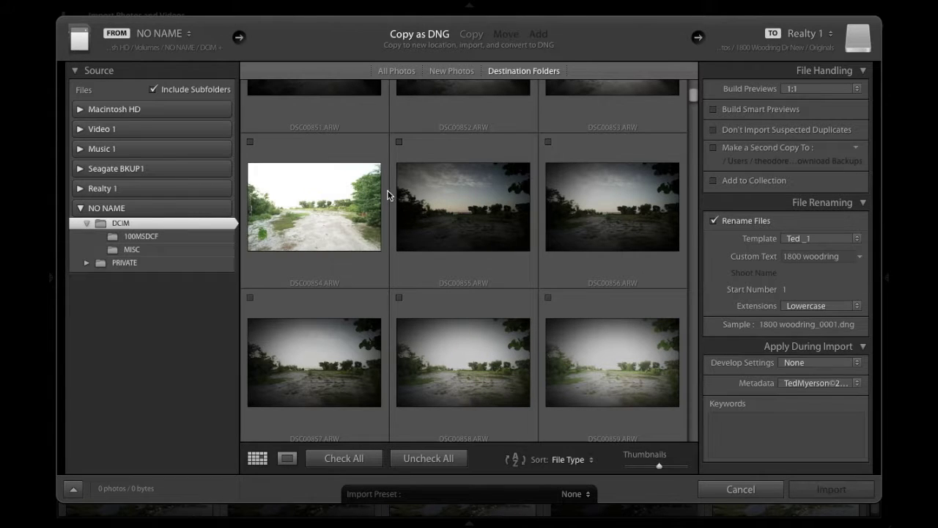
pyautogui.keyDown('shift'); pyautogui.click(456, 208); pyautogui.keyUp('shift')
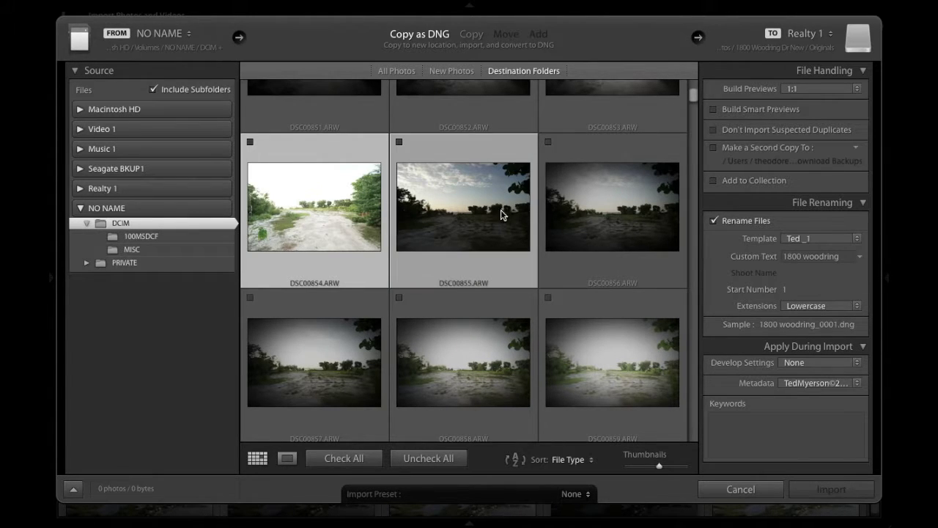
pyautogui.keyDown('shift'); pyautogui.click(595, 209); pyautogui.keyUp('shift')
pyautogui.click(547, 143)
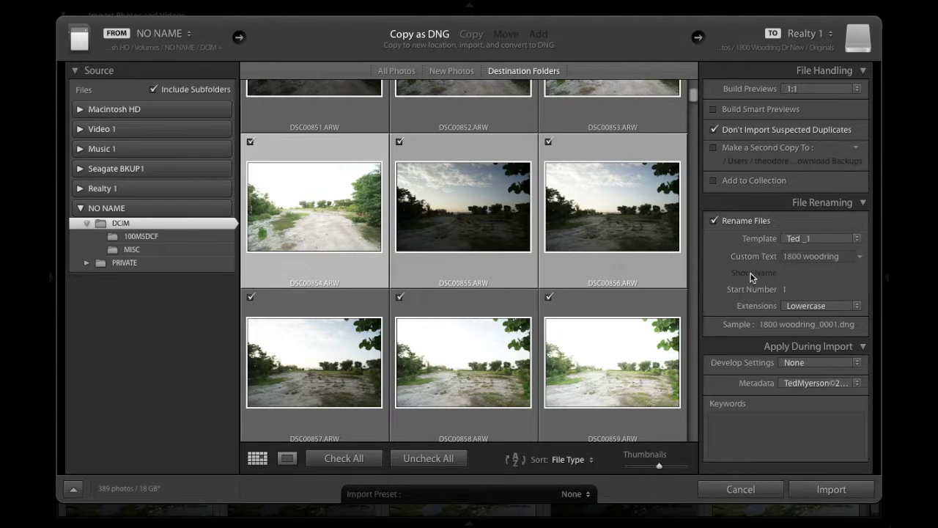
pyautogui.click(836, 257)
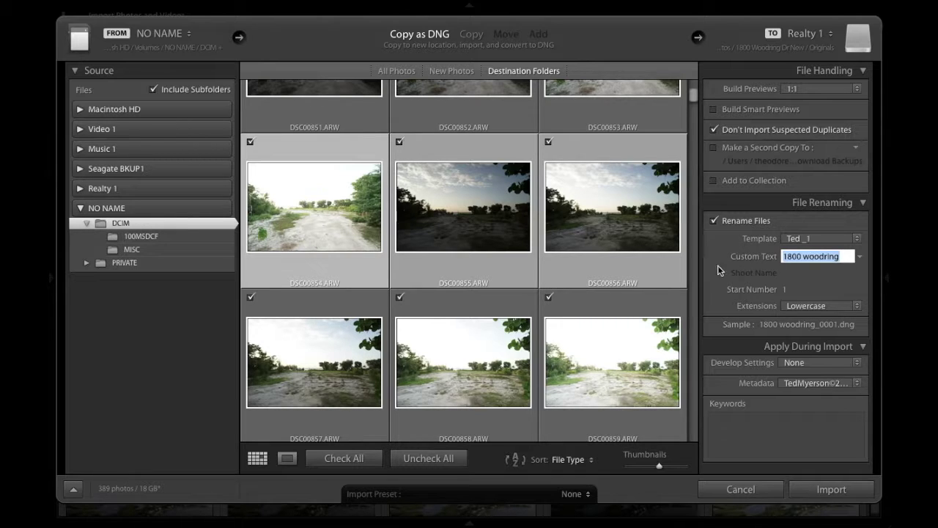
pyautogui.click(852, 237)
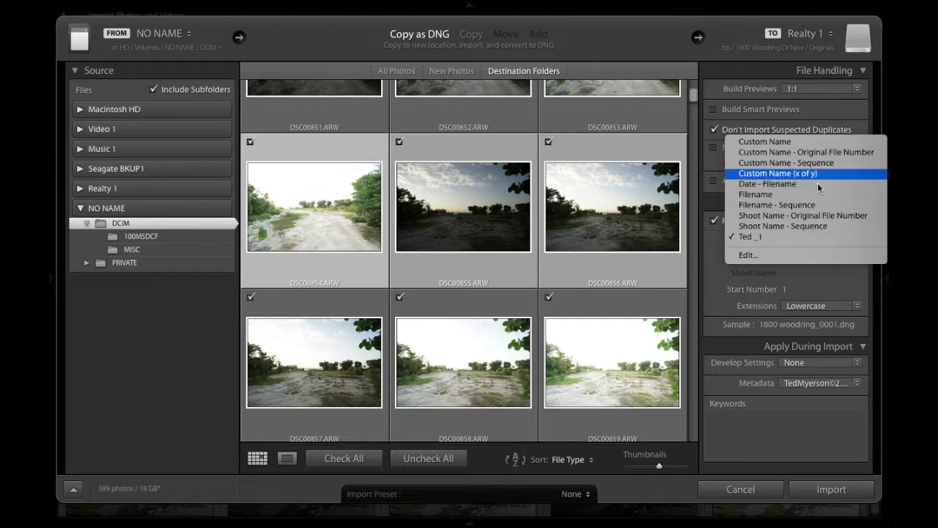
pyautogui.click(710, 267)
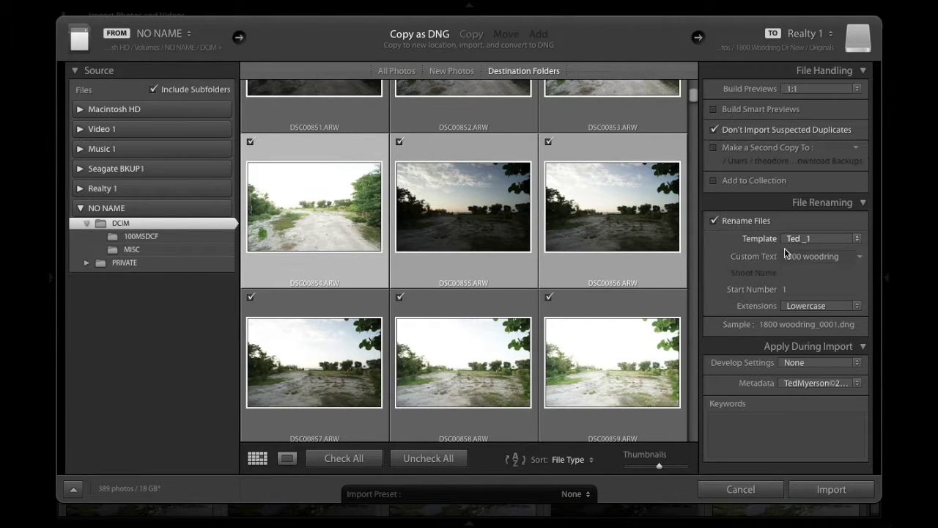
pyautogui.click(838, 258)
pyautogui.click(850, 363)
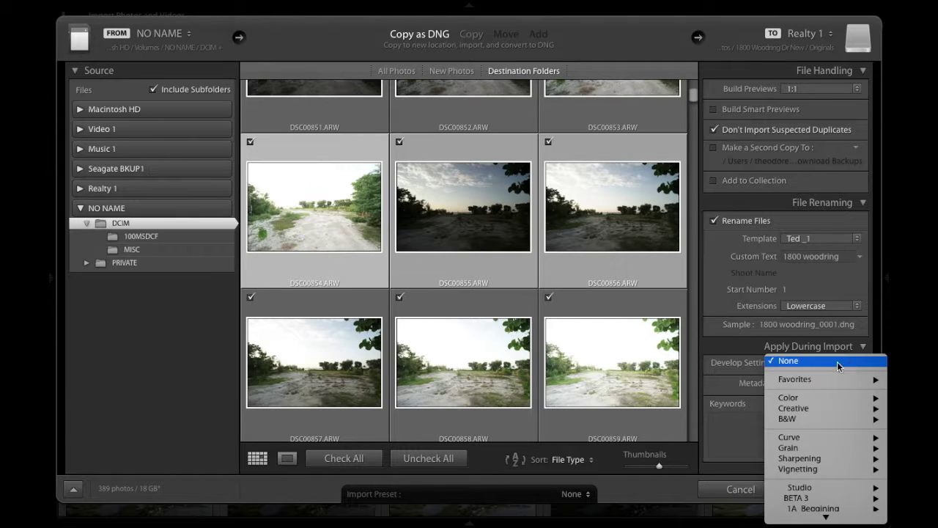
pyautogui.click(804, 361)
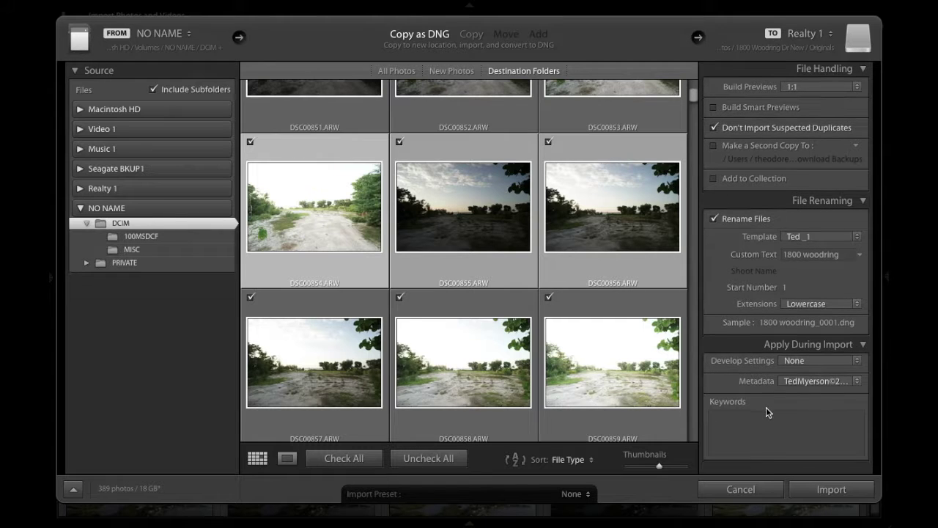
# Enter the import keywords realty, Sanibel, Phaidra and lot under Apply During Import.
pyautogui.click(747, 421)
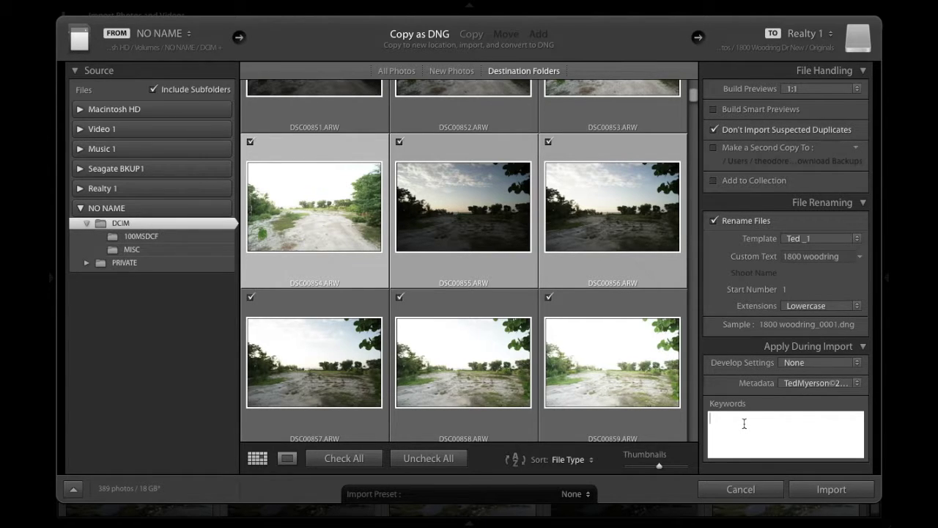
pyautogui.write('realty')
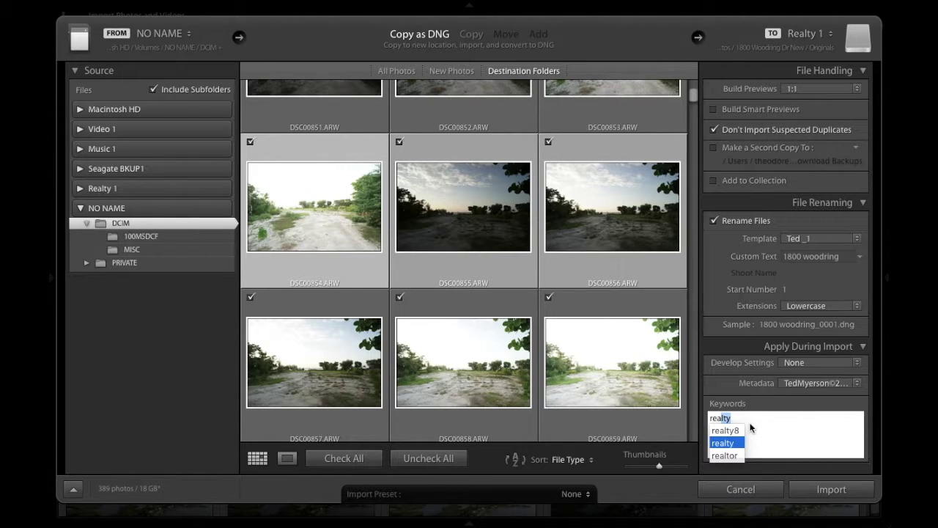
pyautogui.press('Return')
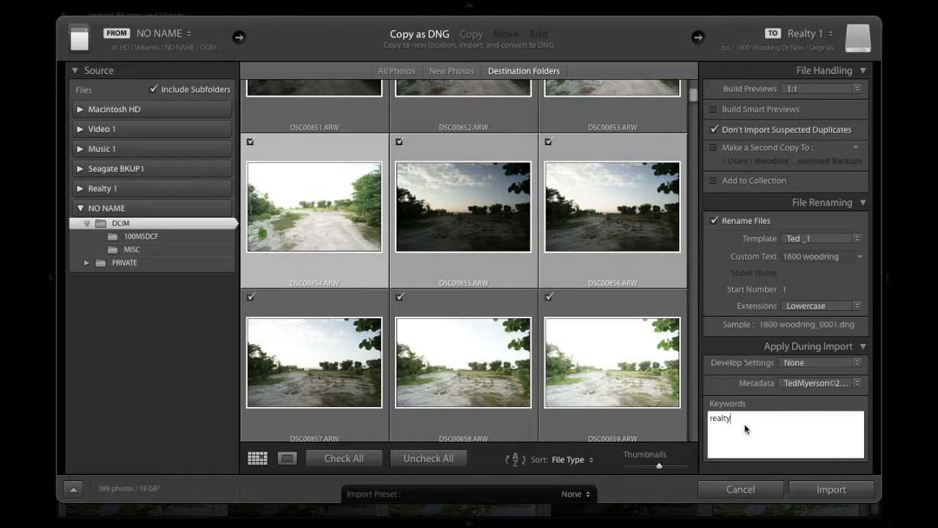
pyautogui.write(',sanibel')
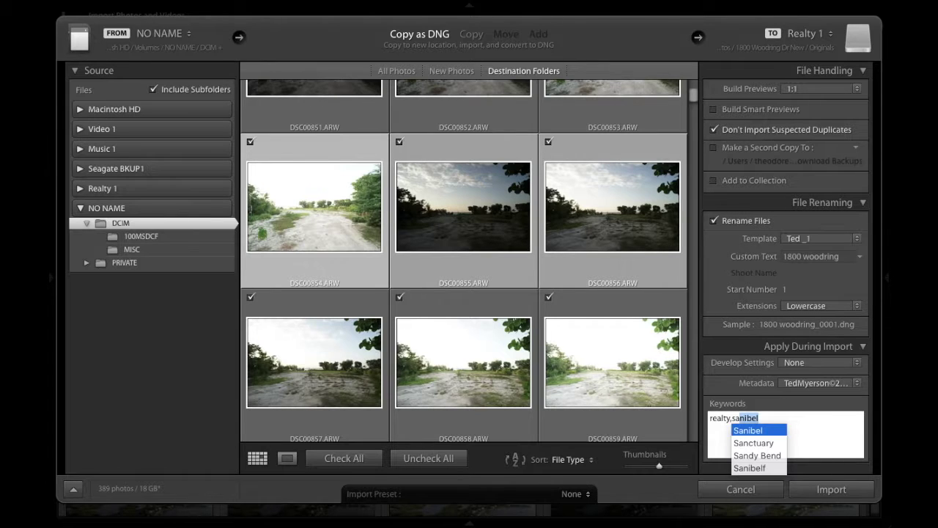
pyautogui.press('Return')
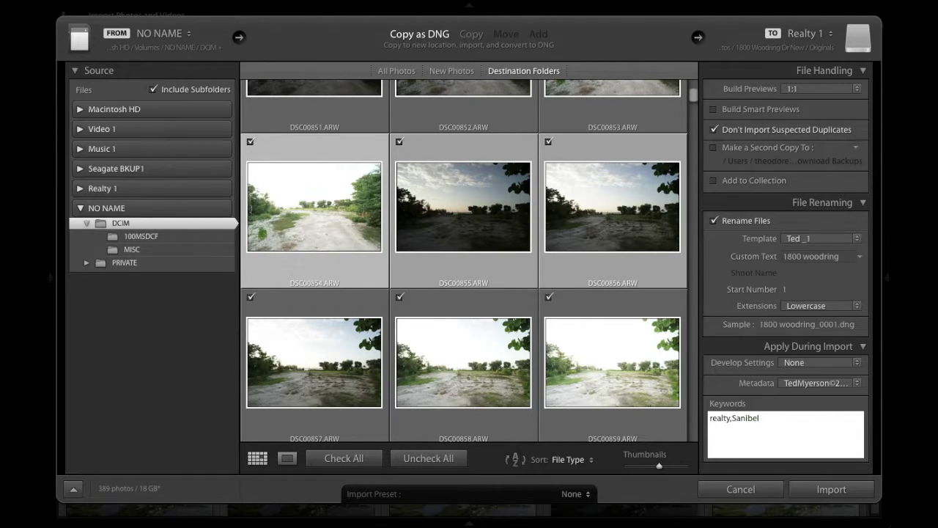
pyautogui.write(',p')
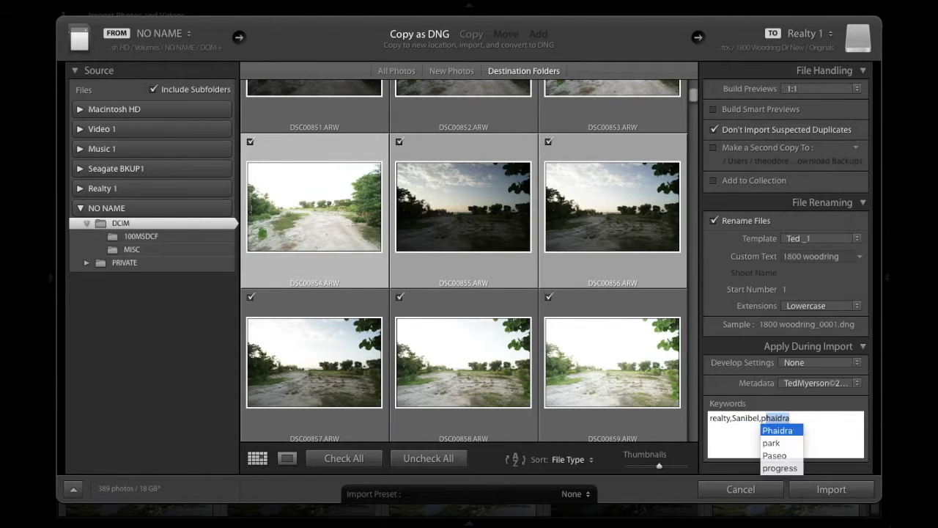
pyautogui.write('h')
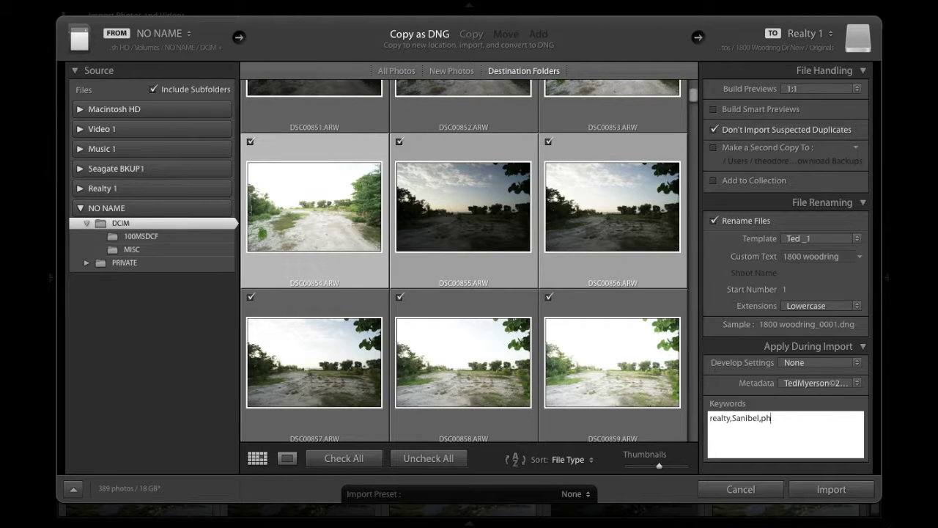
pyautogui.press('BackSpace')
pyautogui.write('h')
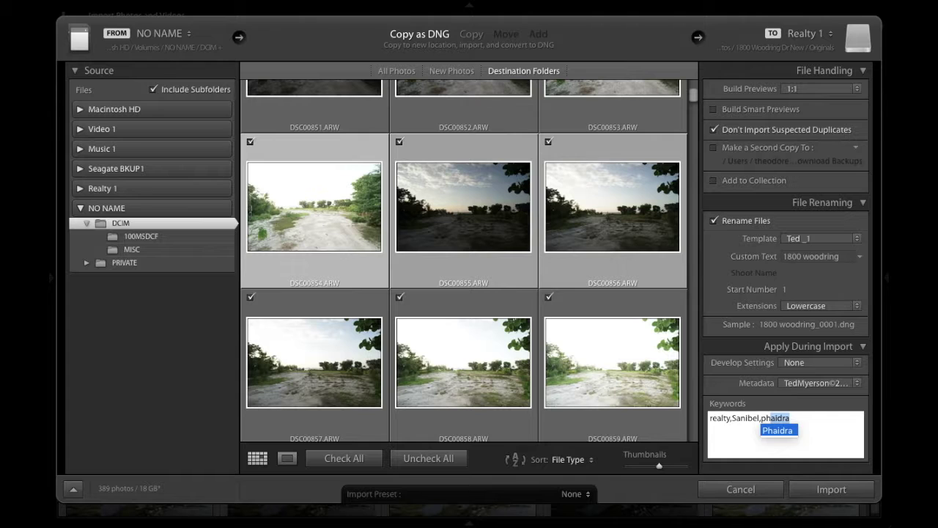
pyautogui.press('Return')
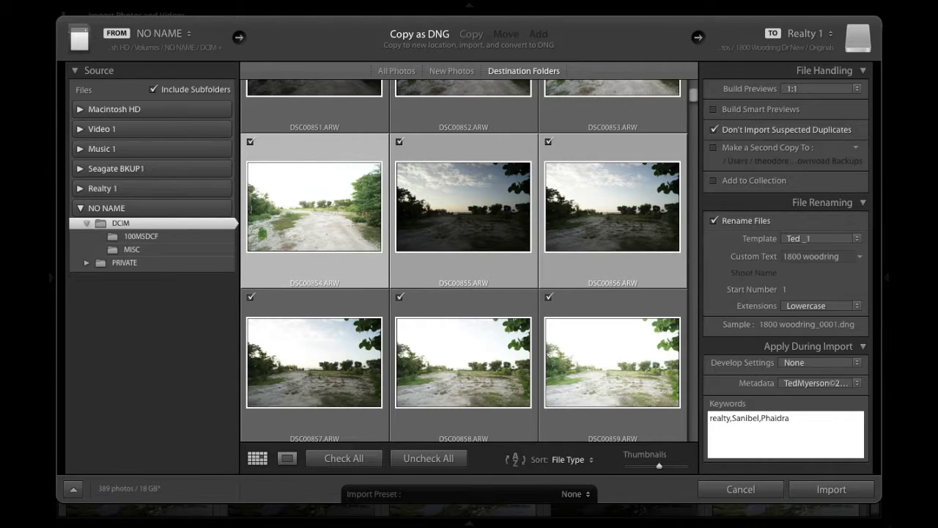
pyautogui.write(',lot')
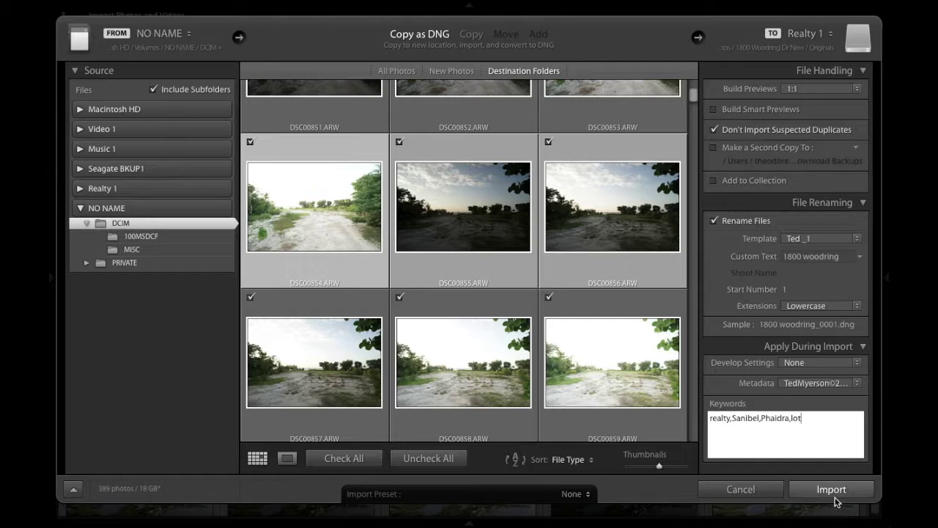
# Choose a new import destination and browse to the Photos folder on the Realty 1 drive.
pyautogui.click(807, 44)
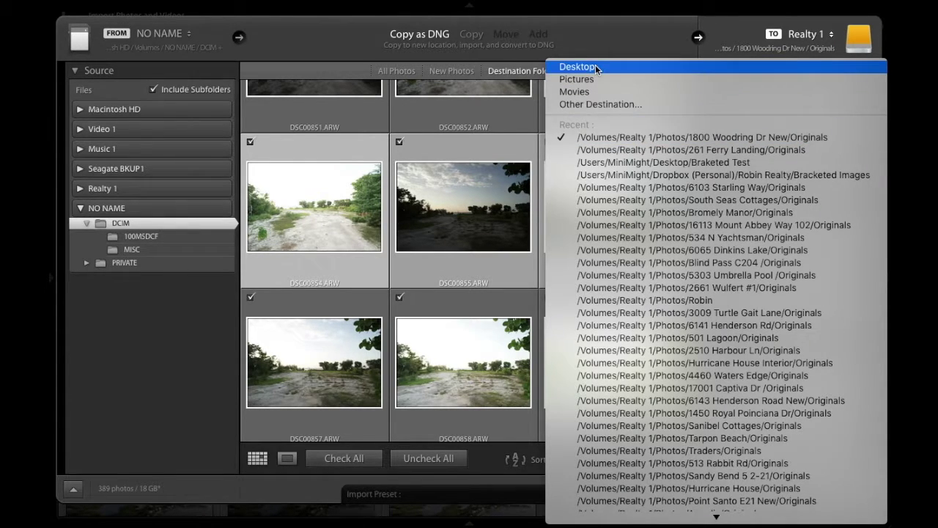
pyautogui.click(633, 104)
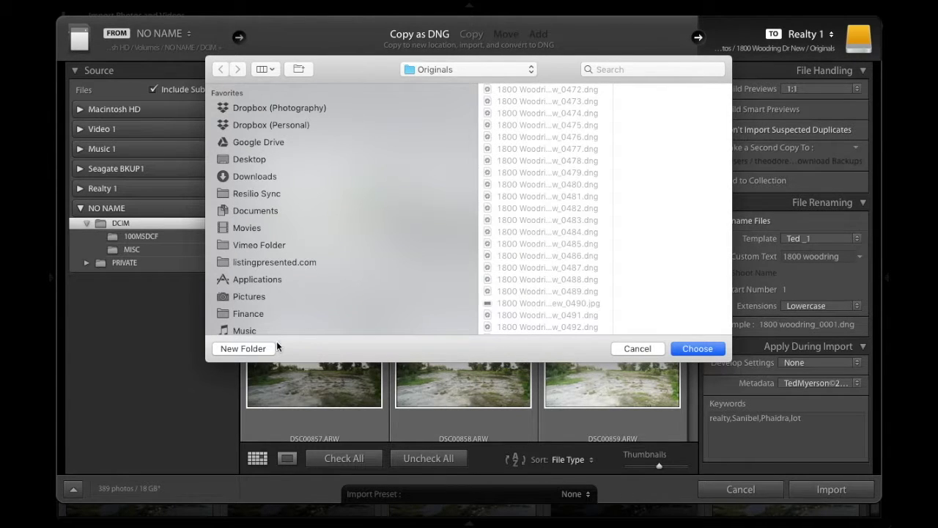
pyautogui.scroll(-5, 363, 294)
pyautogui.scroll(-3, 363, 295)
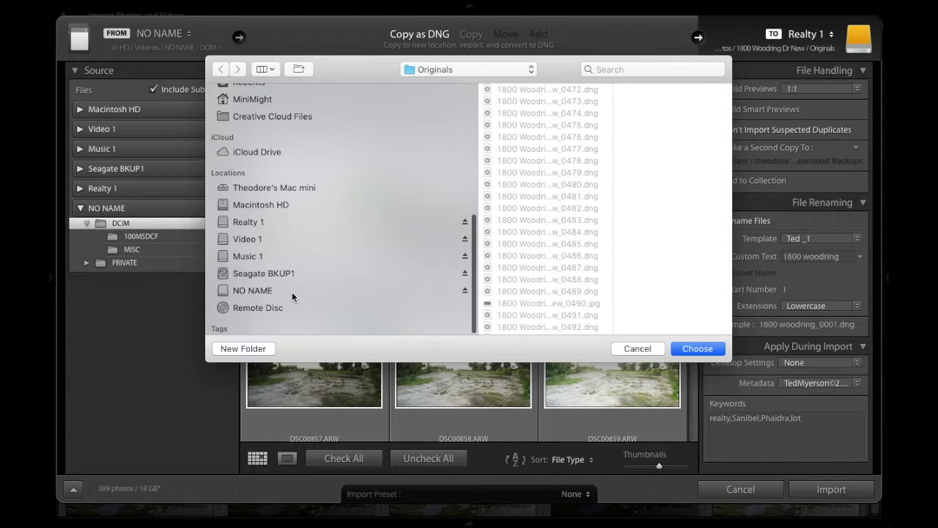
pyautogui.scroll(3, 291, 296)
pyautogui.scroll(-2, 292, 293)
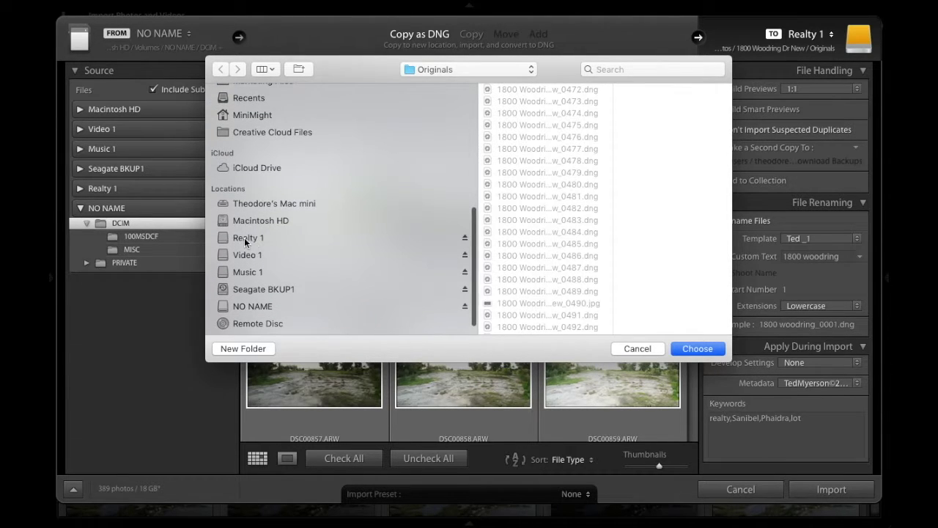
pyautogui.click(244, 241)
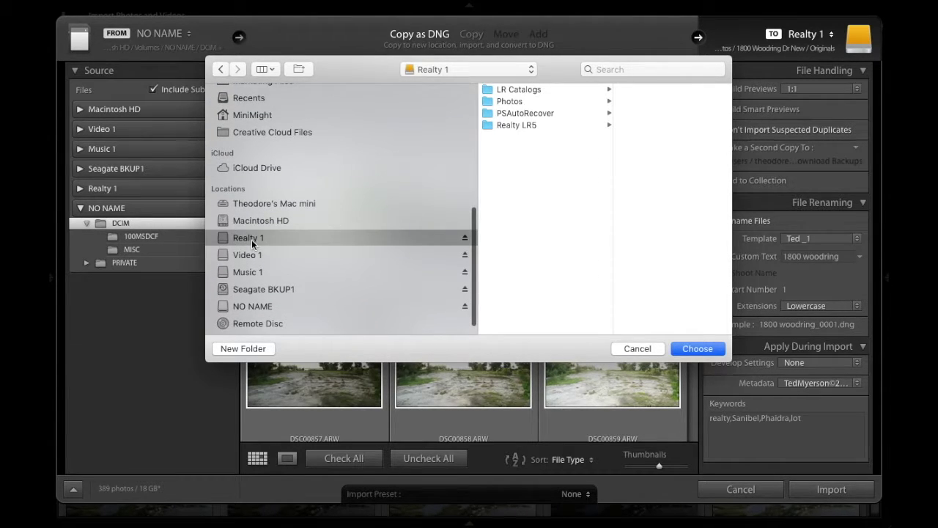
pyautogui.click(517, 101)
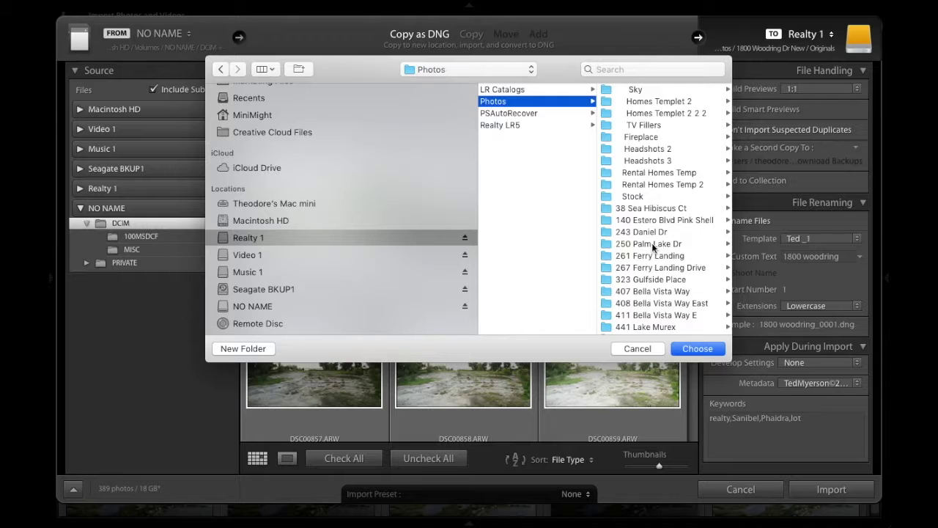
pyautogui.scroll(-3, 652, 246)
pyautogui.scroll(-20, 652, 249)
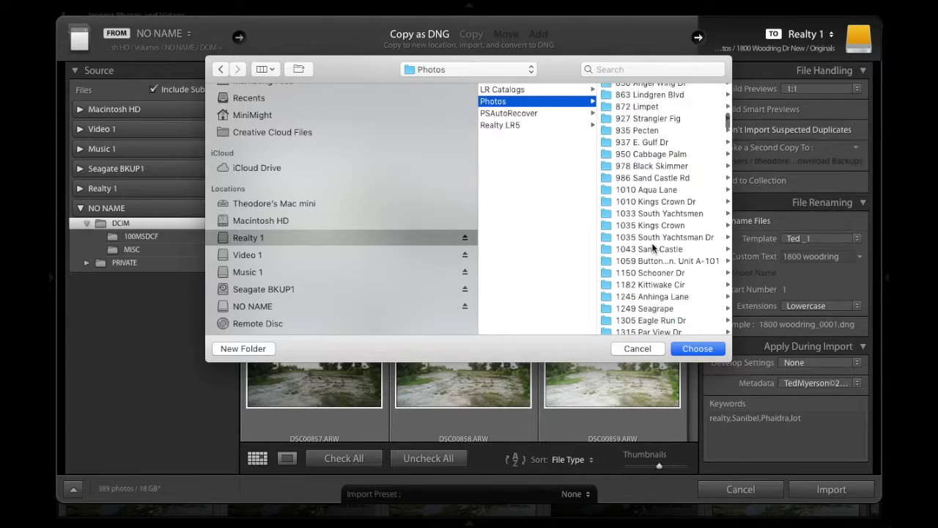
pyautogui.scroll(-15, 652, 248)
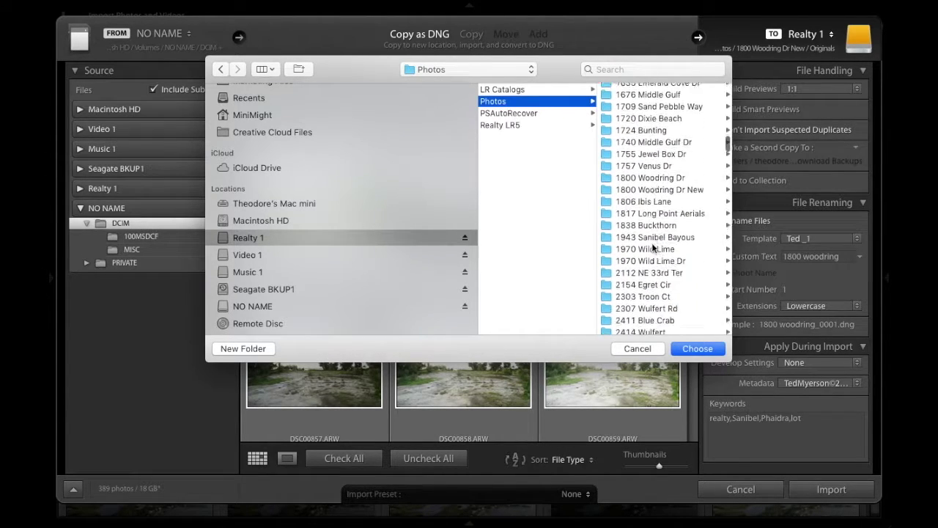
pyautogui.click(243, 349)
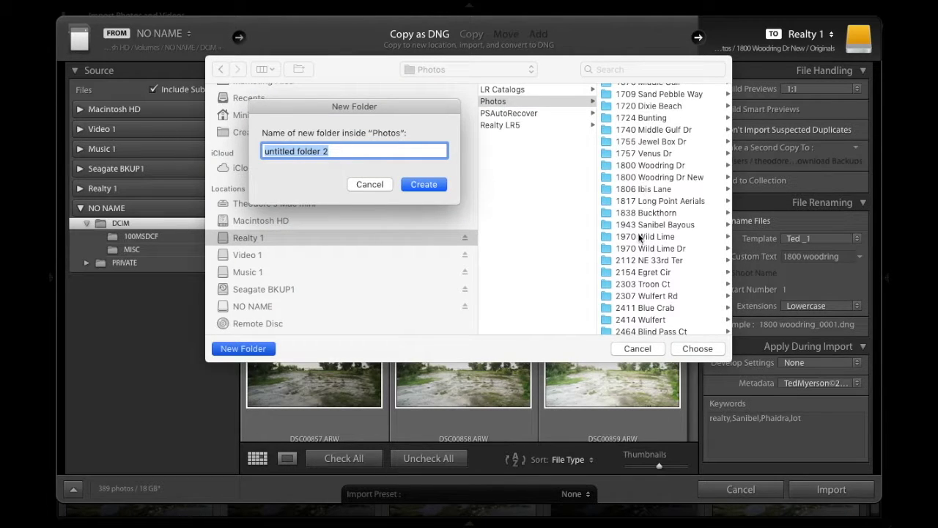
pyautogui.click(369, 189)
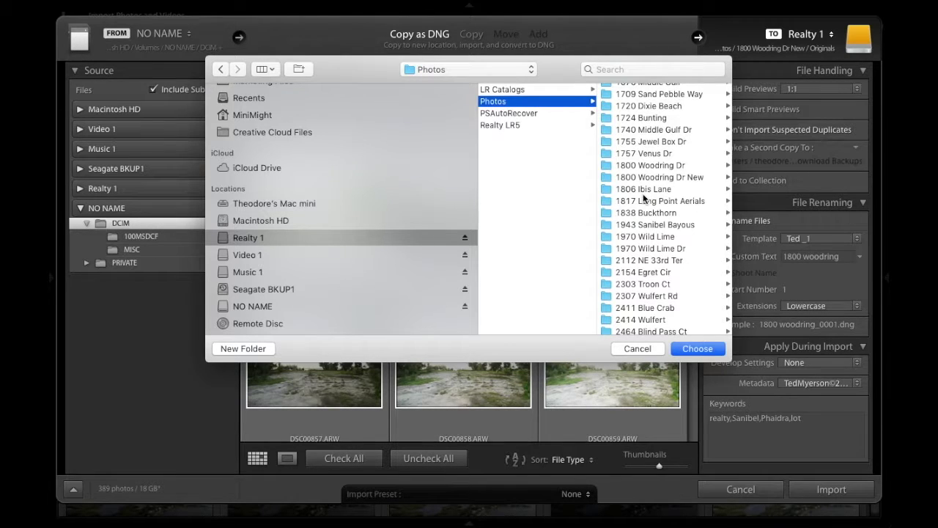
pyautogui.click(674, 177)
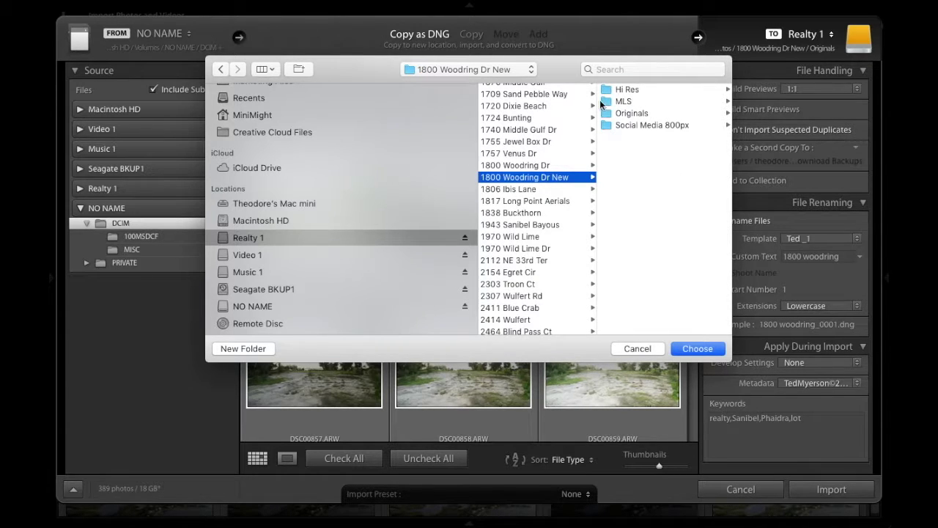
pyautogui.click(632, 114)
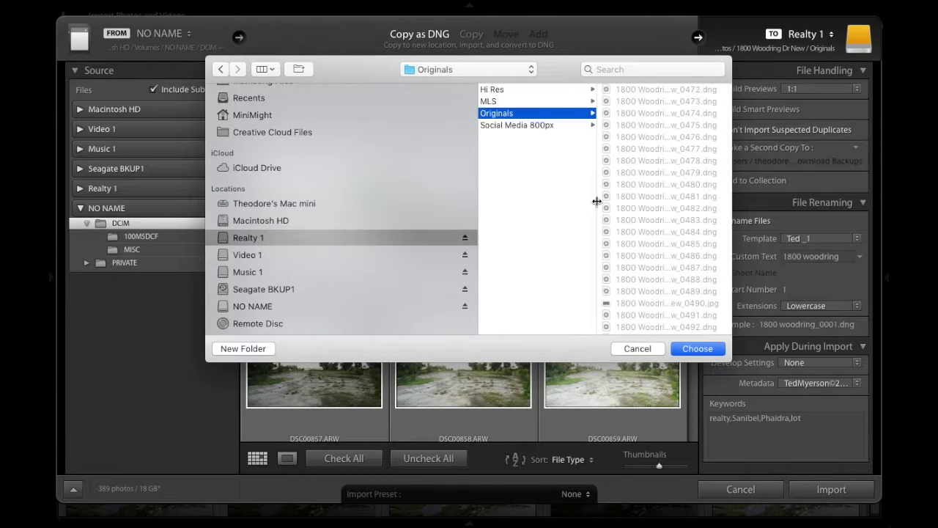
pyautogui.click(707, 349)
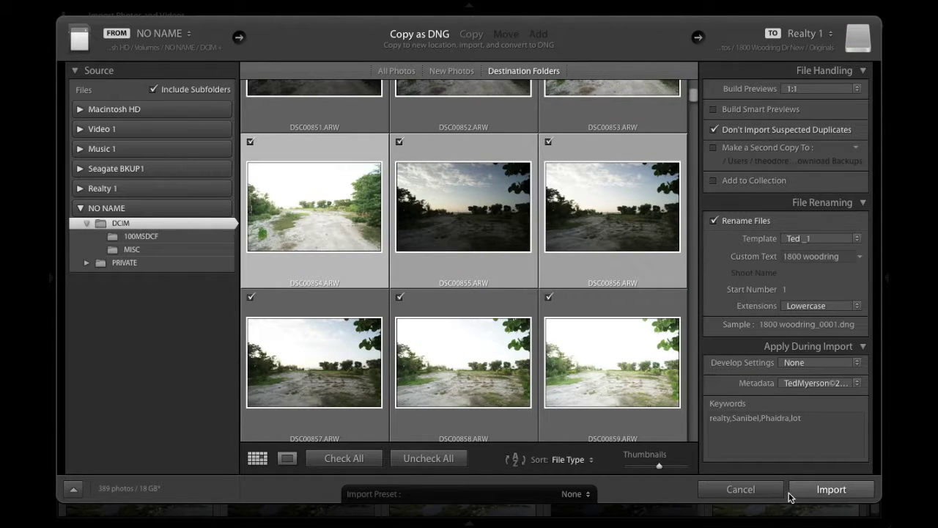
# Import the eight card photos, then show All Photographs from the Catalog panel.
pyautogui.click(842, 493)
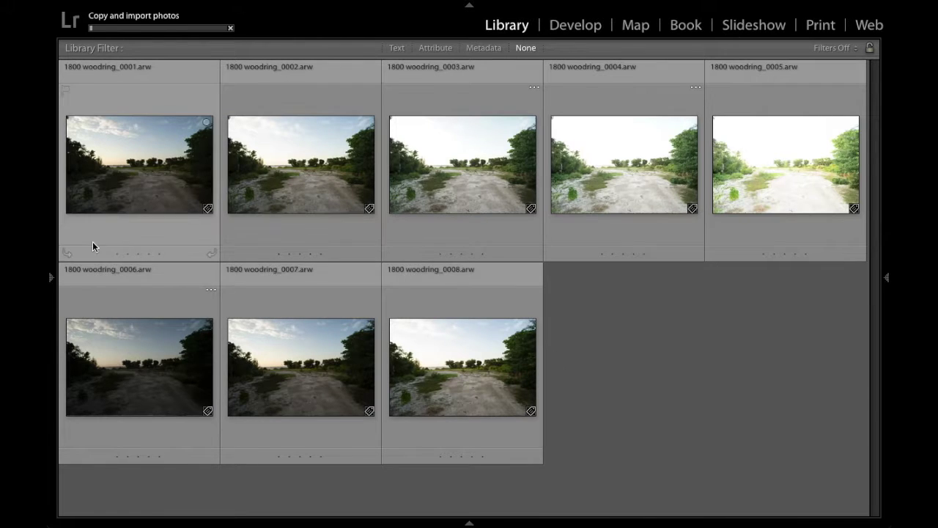
pyautogui.moveTo(50, 281)
pyautogui.scroll(10, 162, 292)
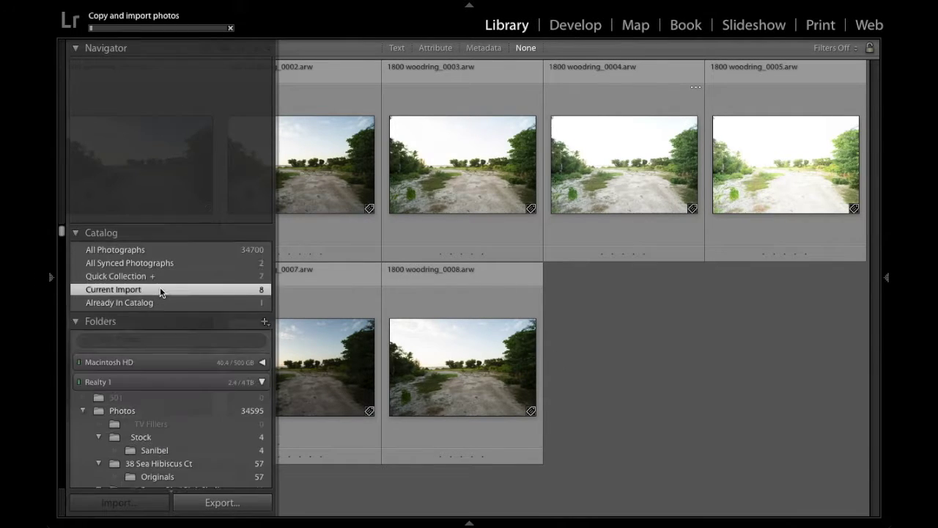
pyautogui.scroll(-1, 161, 292)
pyautogui.click(121, 250)
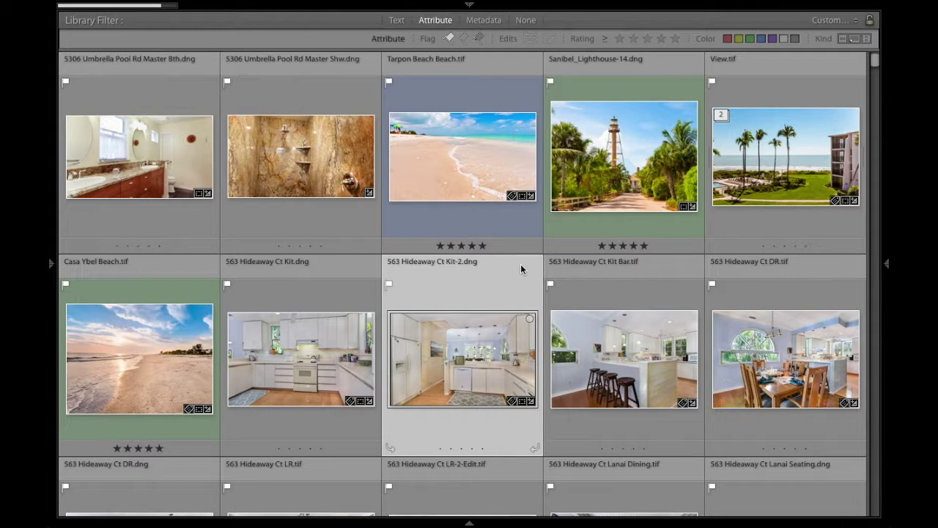
# Switch to Finder and drag the three Solphotographyguru photos onto Lightroom to start an import.
pyautogui.press('super+Tab')
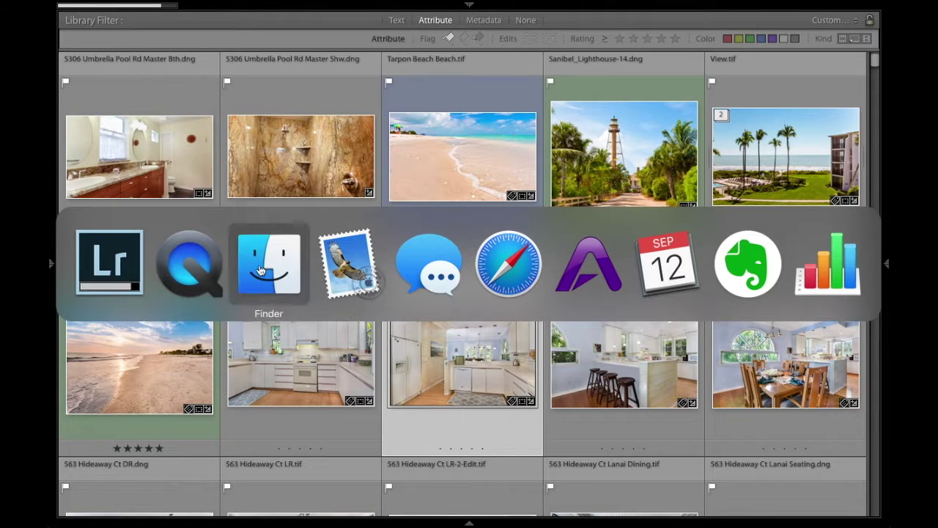
pyautogui.click(258, 268)
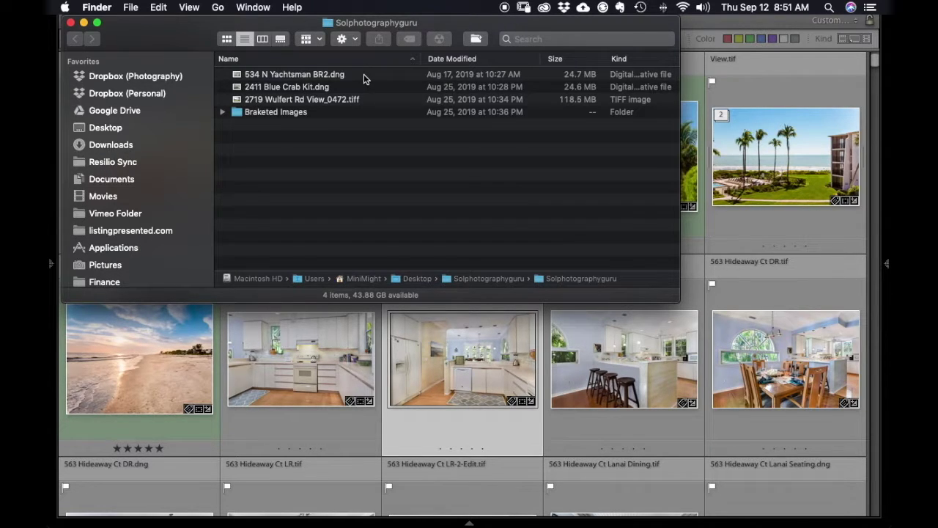
pyautogui.moveTo(362, 75); pyautogui.dragTo(378, 99)
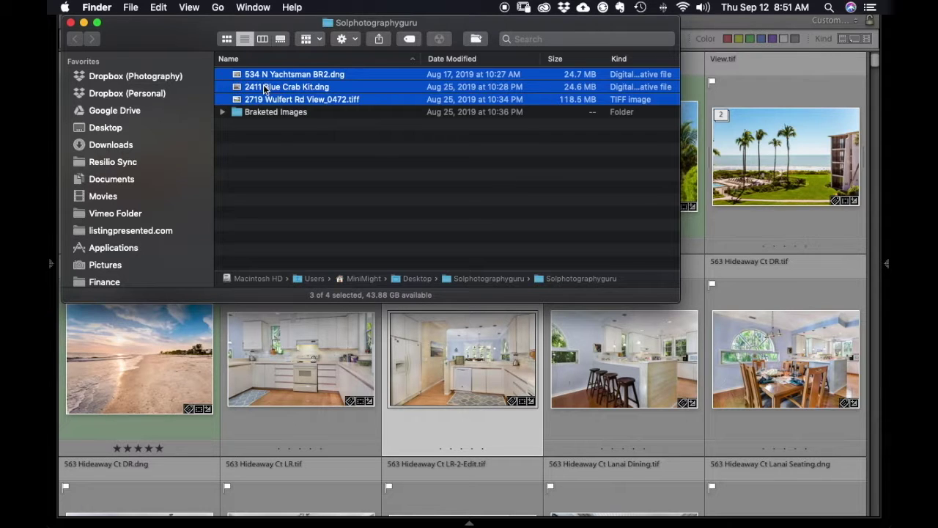
pyautogui.moveTo(265, 89); pyautogui.dragTo(575, 363)
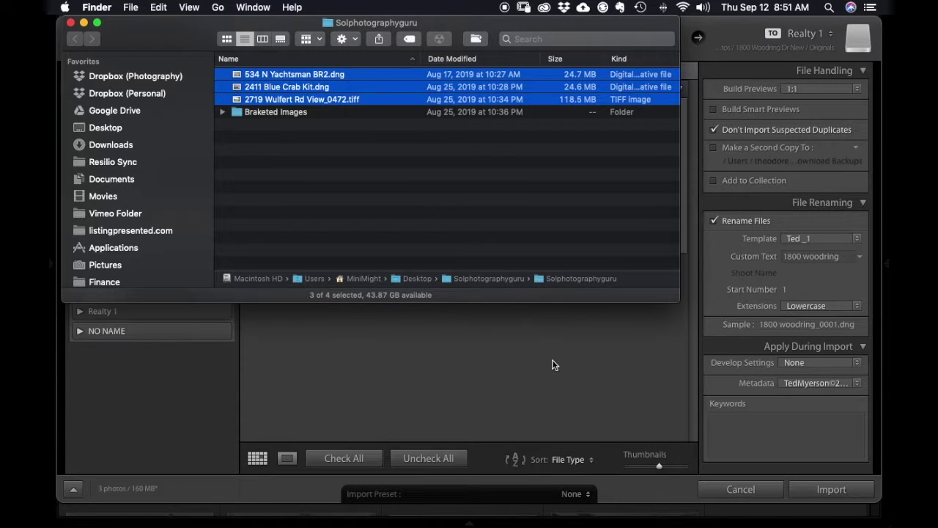
pyautogui.click(552, 363)
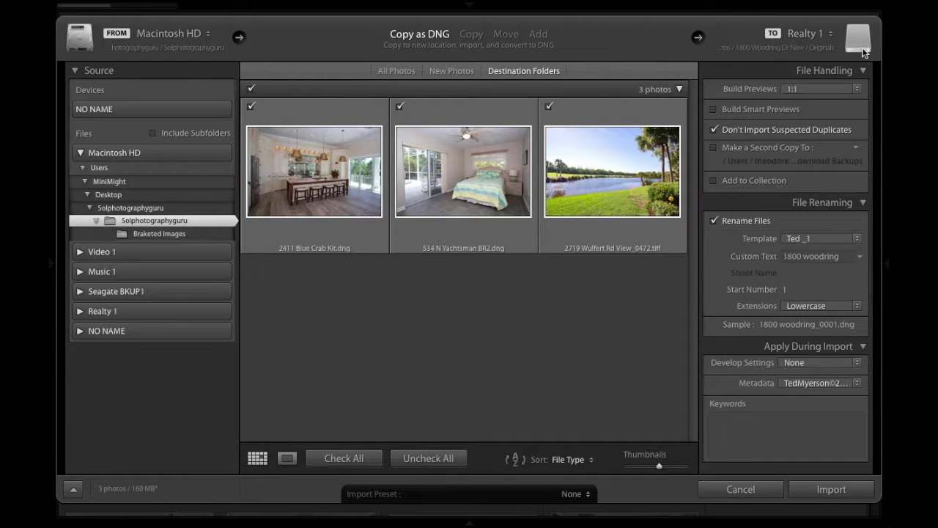
# Create a 'Realty Editing' folder on the Desktop and choose it as the import destination.
pyautogui.click(821, 48)
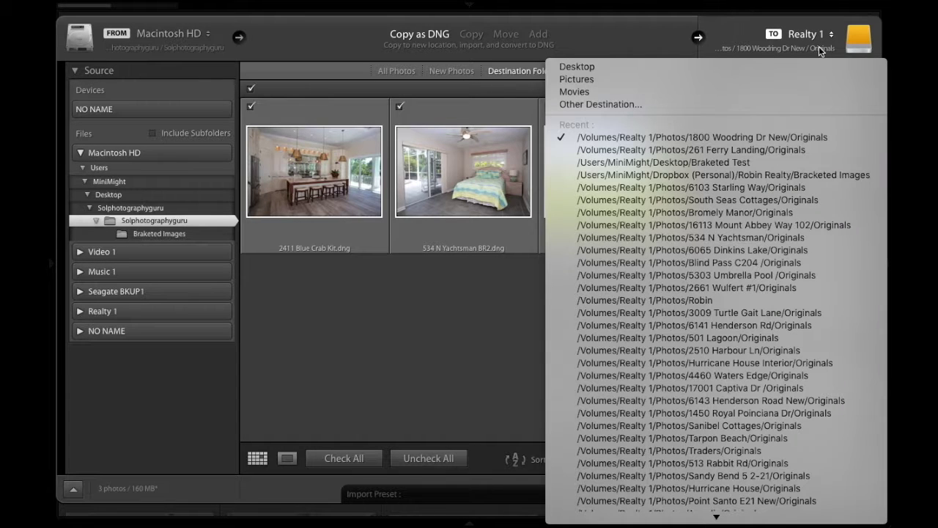
pyautogui.click(600, 104)
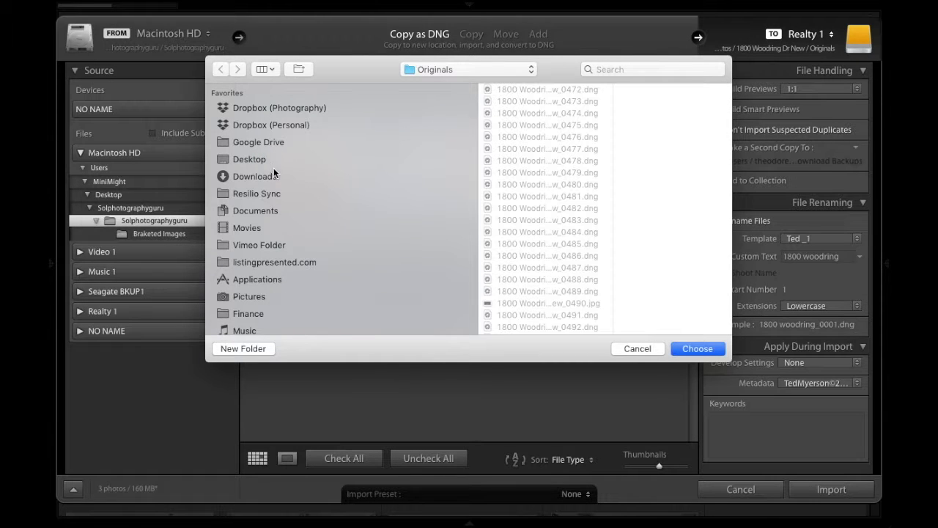
pyautogui.click(258, 160)
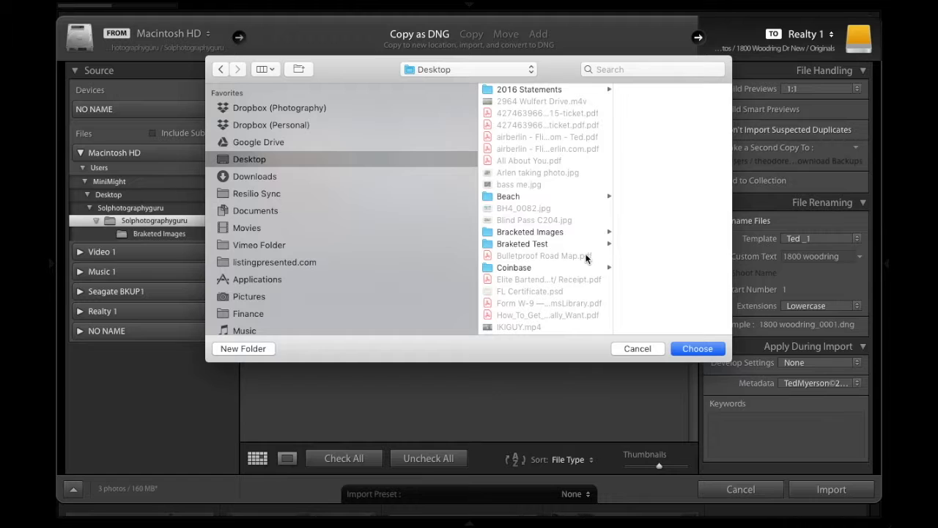
pyautogui.click(256, 358)
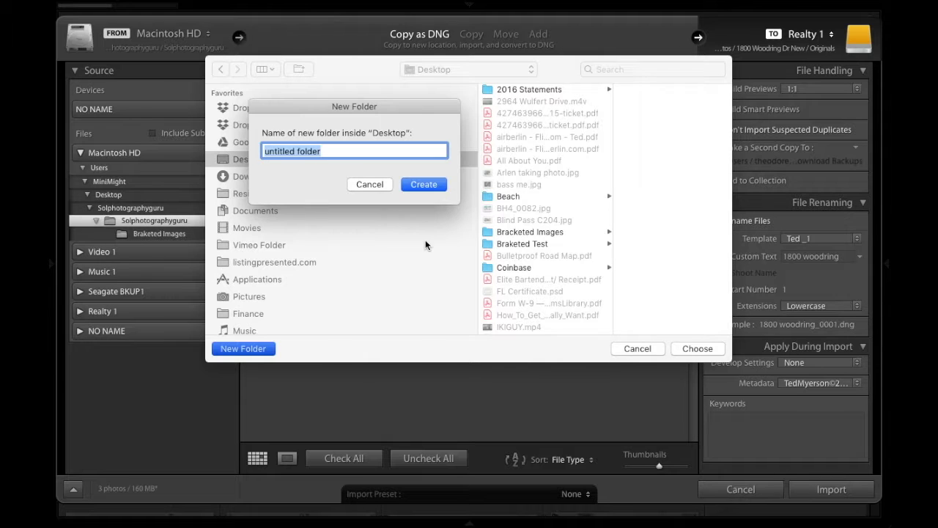
pyautogui.write('R')
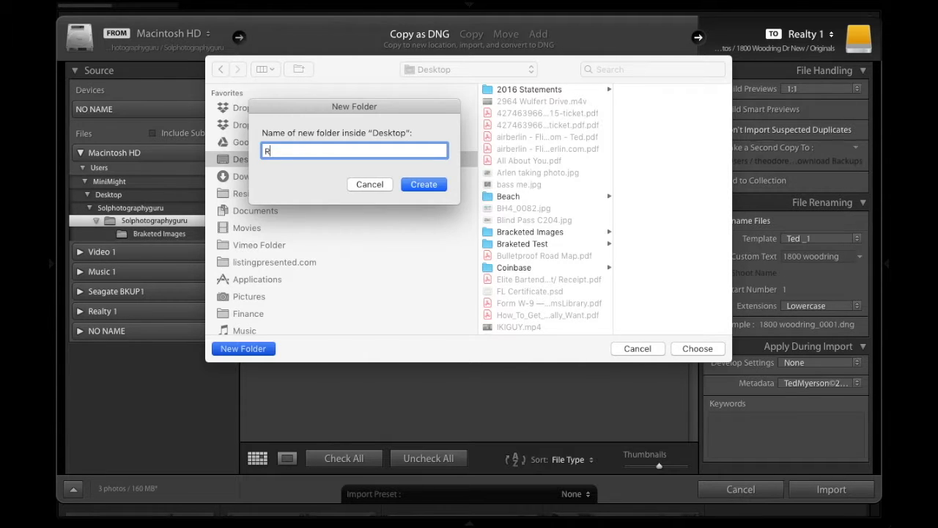
pyautogui.write('ealty Editing')
pyautogui.click(416, 184)
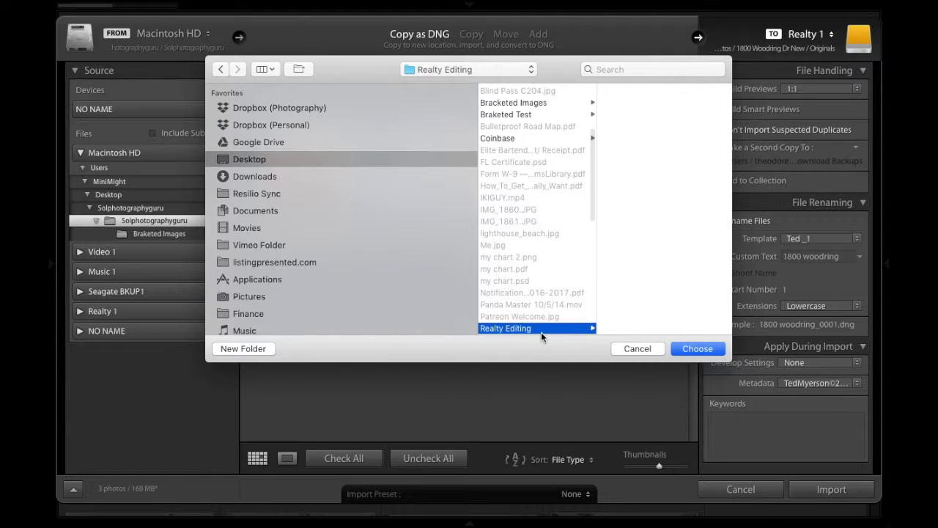
pyautogui.click(697, 349)
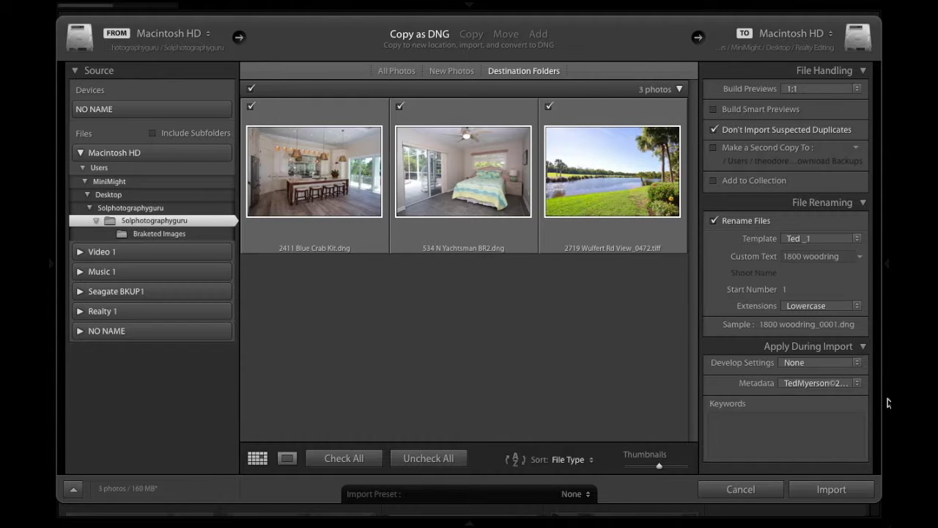
# Import the three desktop photos and dismiss the non-raw conversion notice.
pyautogui.click(832, 490)
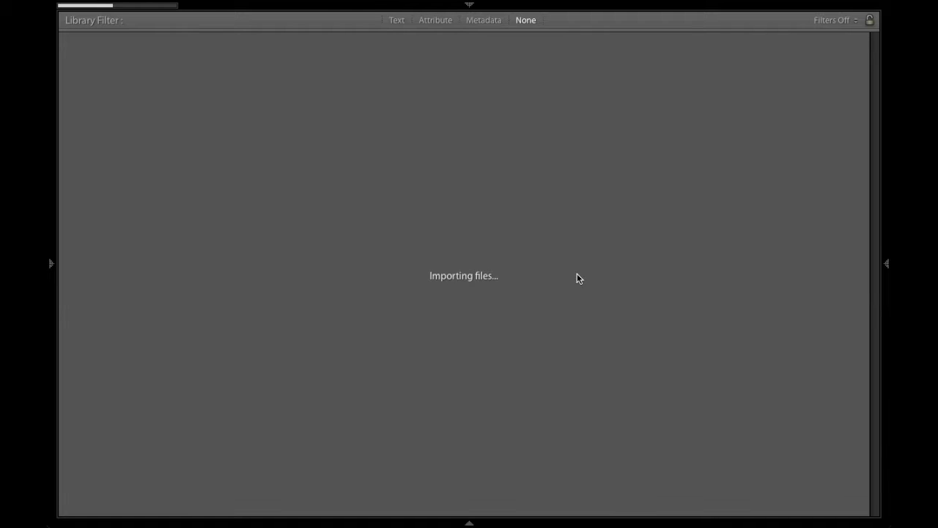
pyautogui.press('Tab')
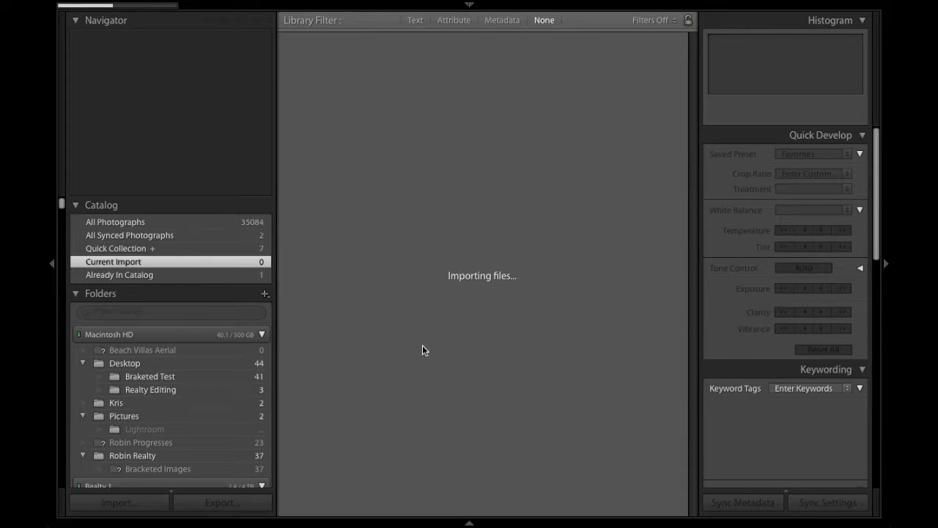
pyautogui.press('Tab')
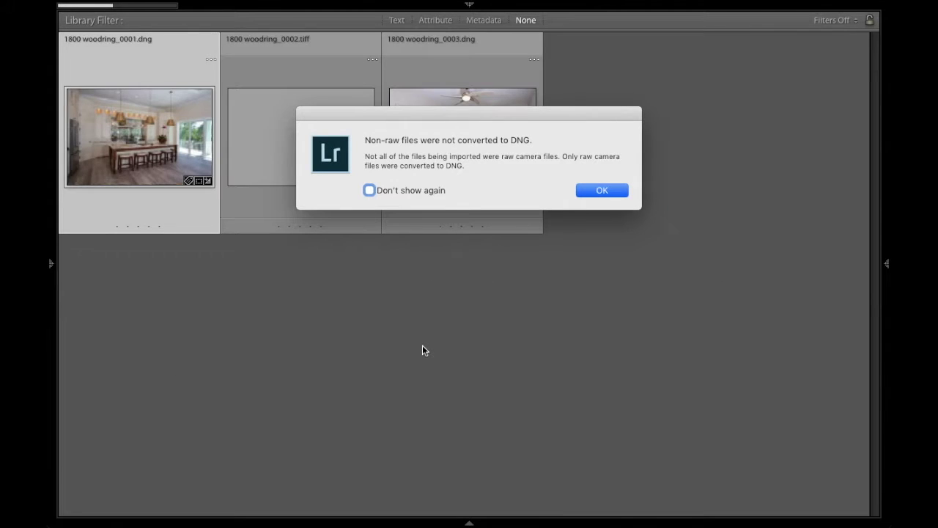
pyautogui.click(595, 190)
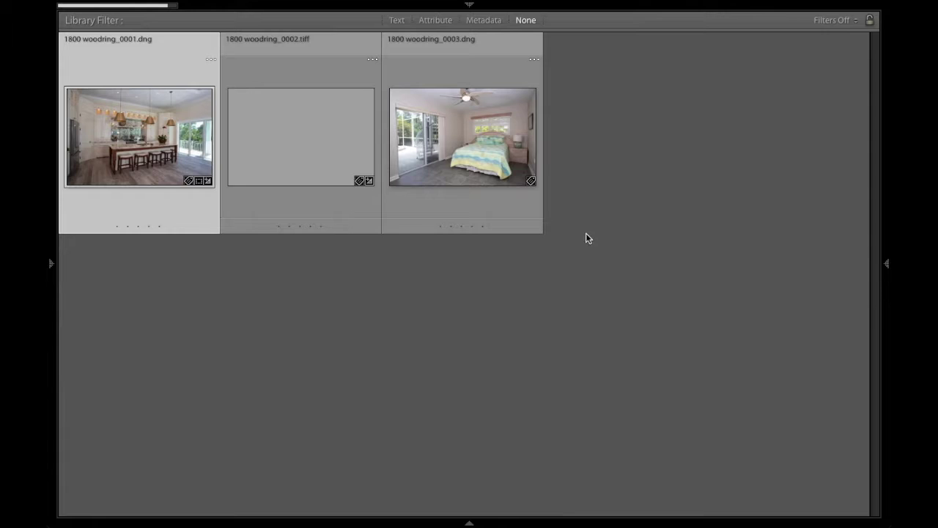
pyautogui.click(471, 4)
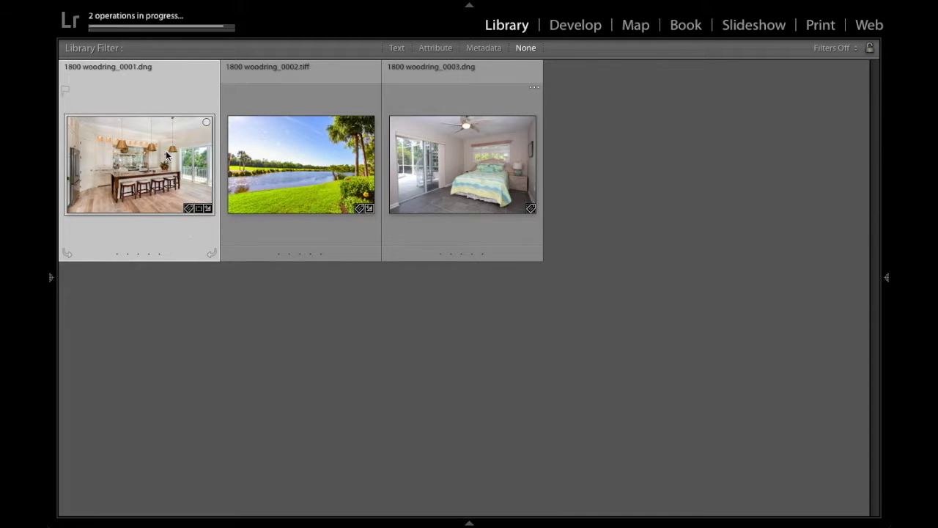
# View the kitchen and lake photos full size in Loupe, returning to Grid after each.
pyautogui.doubleClick(164, 239)
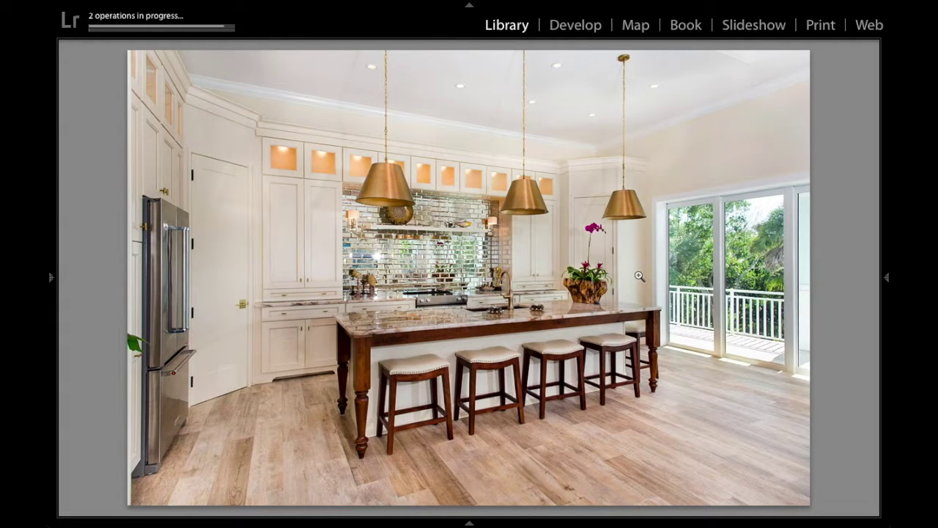
pyautogui.press('g')
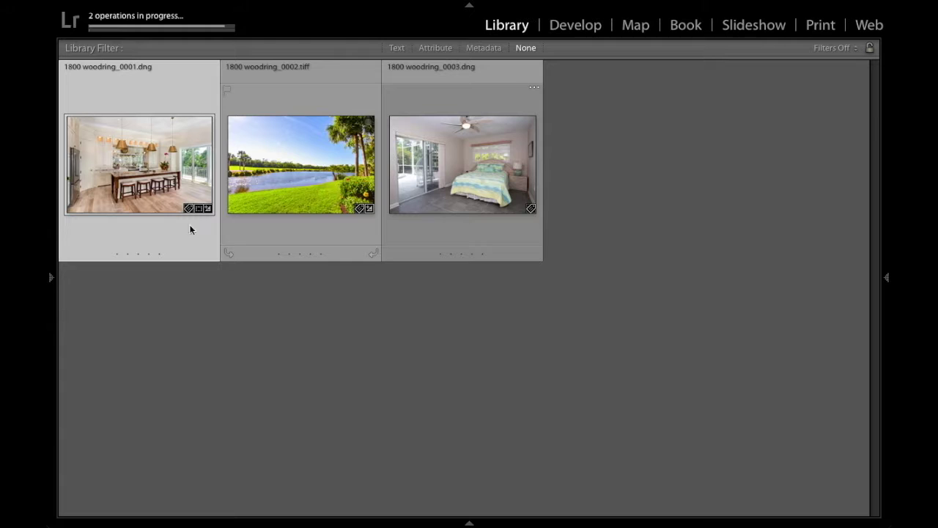
pyautogui.doubleClick(309, 203)
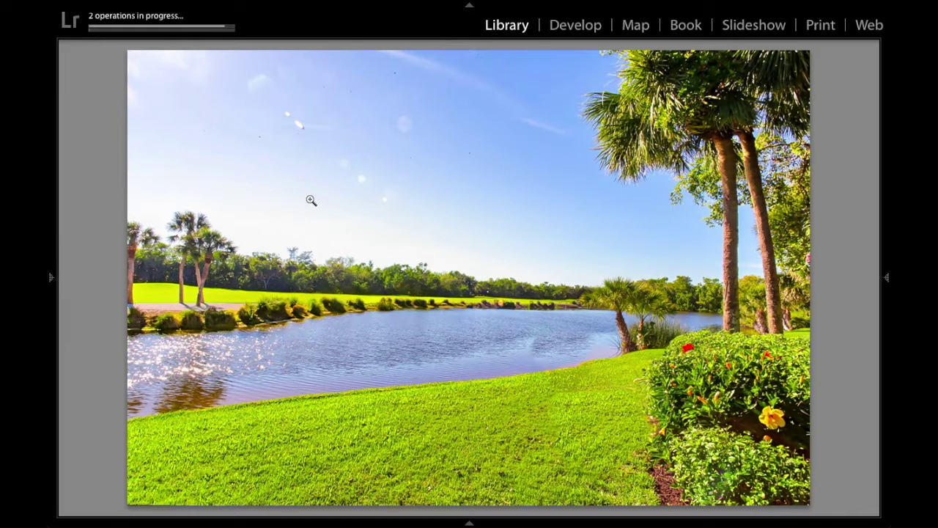
pyautogui.press('g')
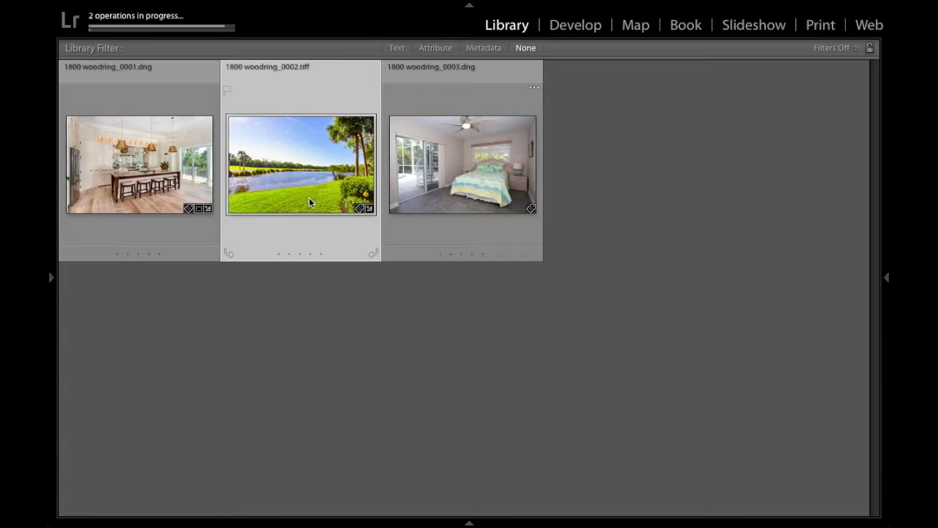